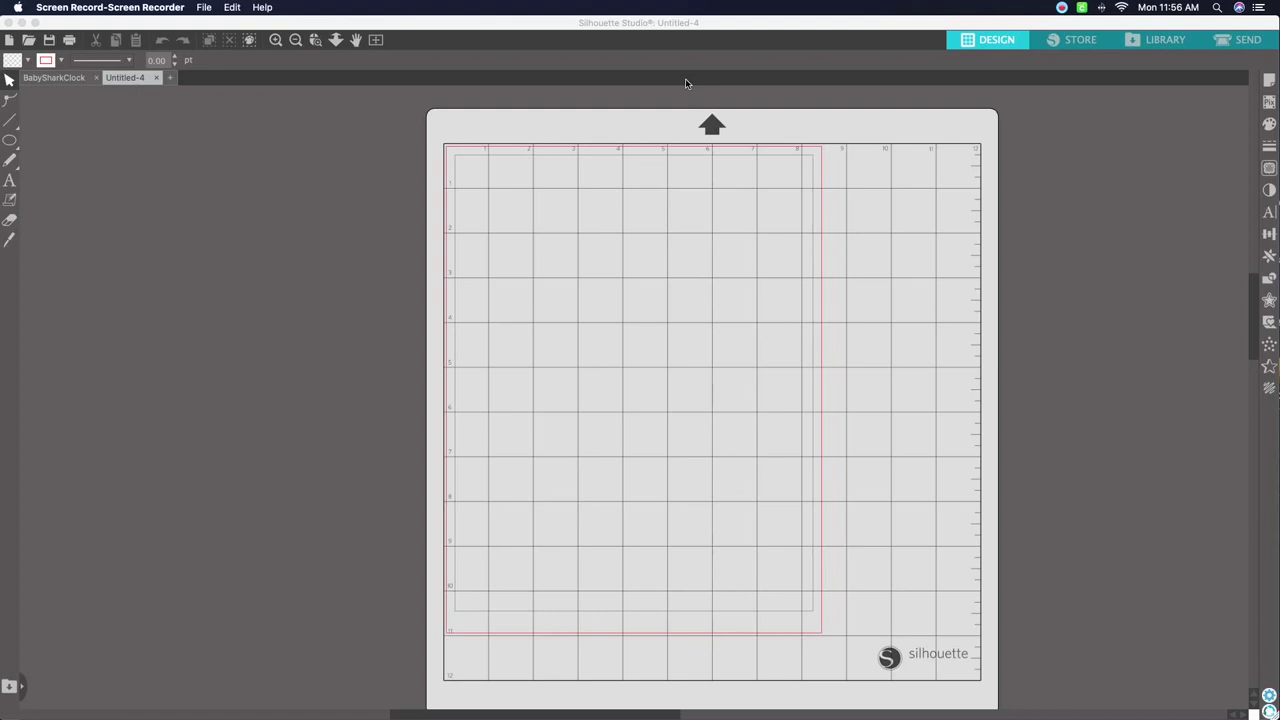
- Import IMG_3947.JPG from the desktop into the Untitled-4 design, moving the window aside and back
{"action": "left_click", "coordinate": [514, 24]}
{"action": "left_click_drag", "start_coordinate": [514, 24], "coordinate": [604, 16]}
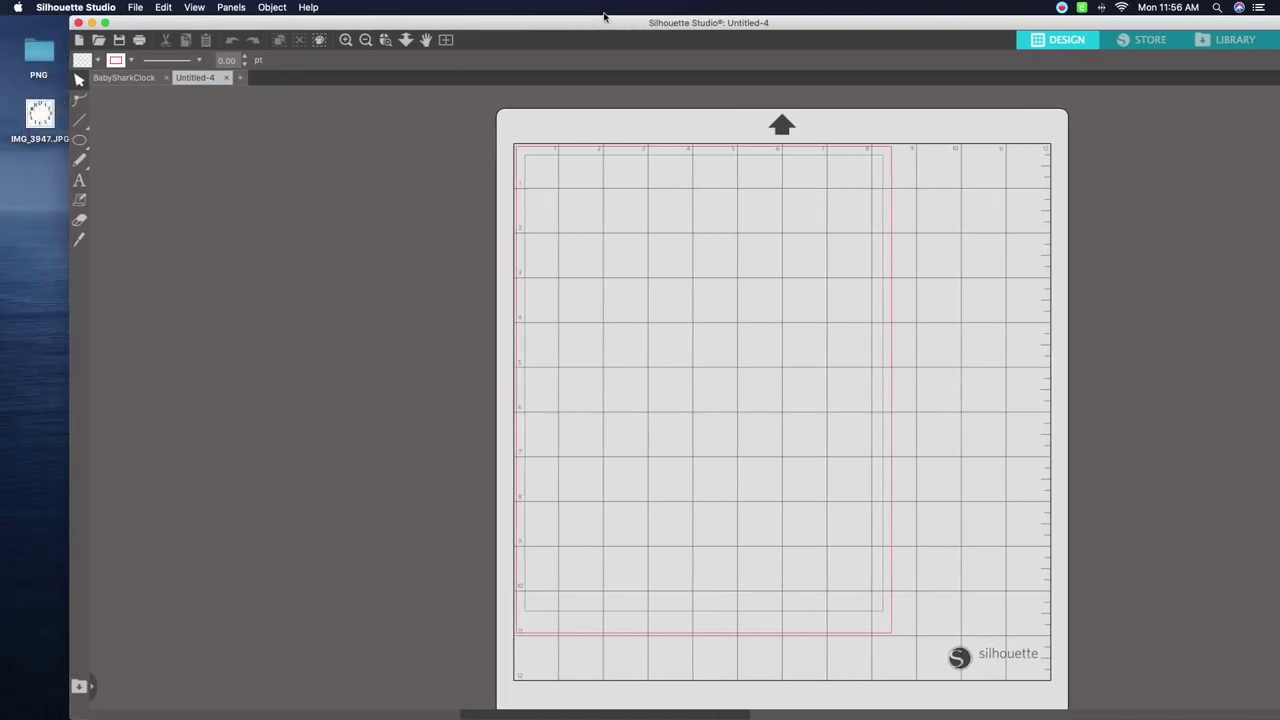
{"action": "left_click", "coordinate": [44, 116]}
{"action": "left_click_drag", "start_coordinate": [44, 116], "coordinate": [734, 395]}
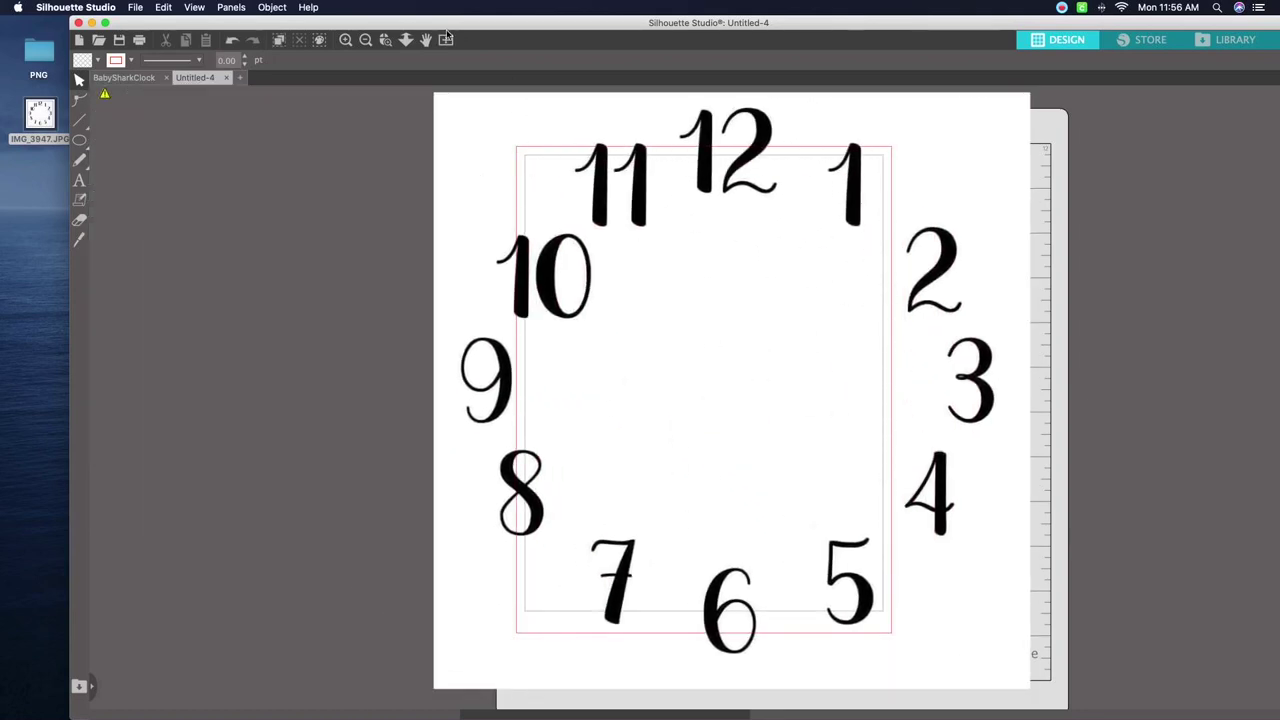
{"action": "left_click_drag", "start_coordinate": [446, 26], "coordinate": [376, 7]}
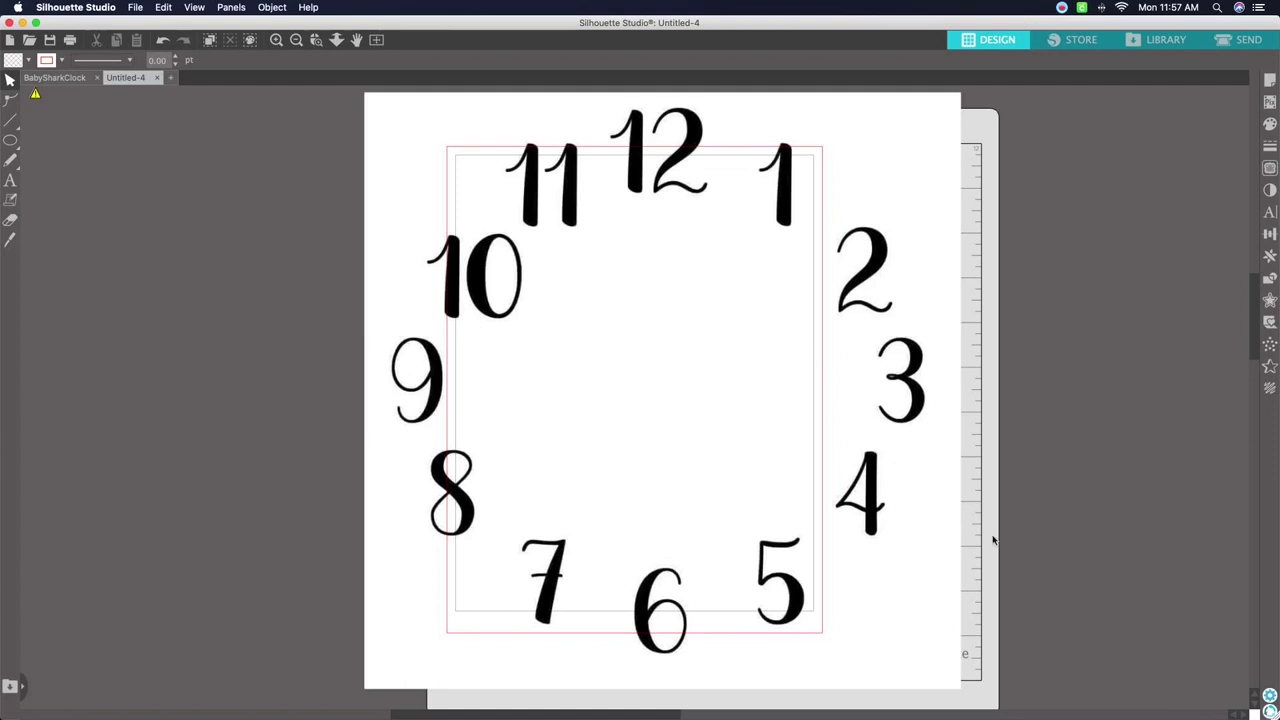
- Scale the clock-number image down to about 7.07 in square and place it within the printable page area
{"action": "left_click", "coordinate": [888, 578]}
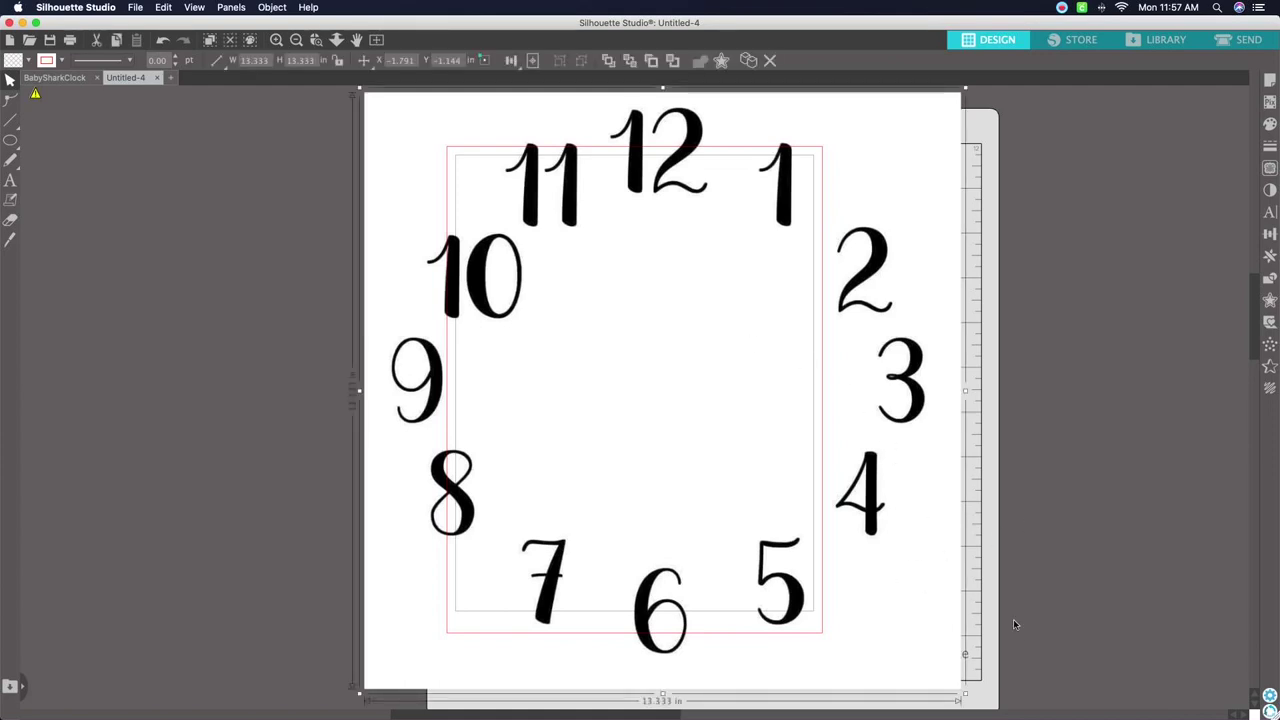
{"action": "left_click_drag", "start_coordinate": [964, 694], "coordinate": [693, 436]}
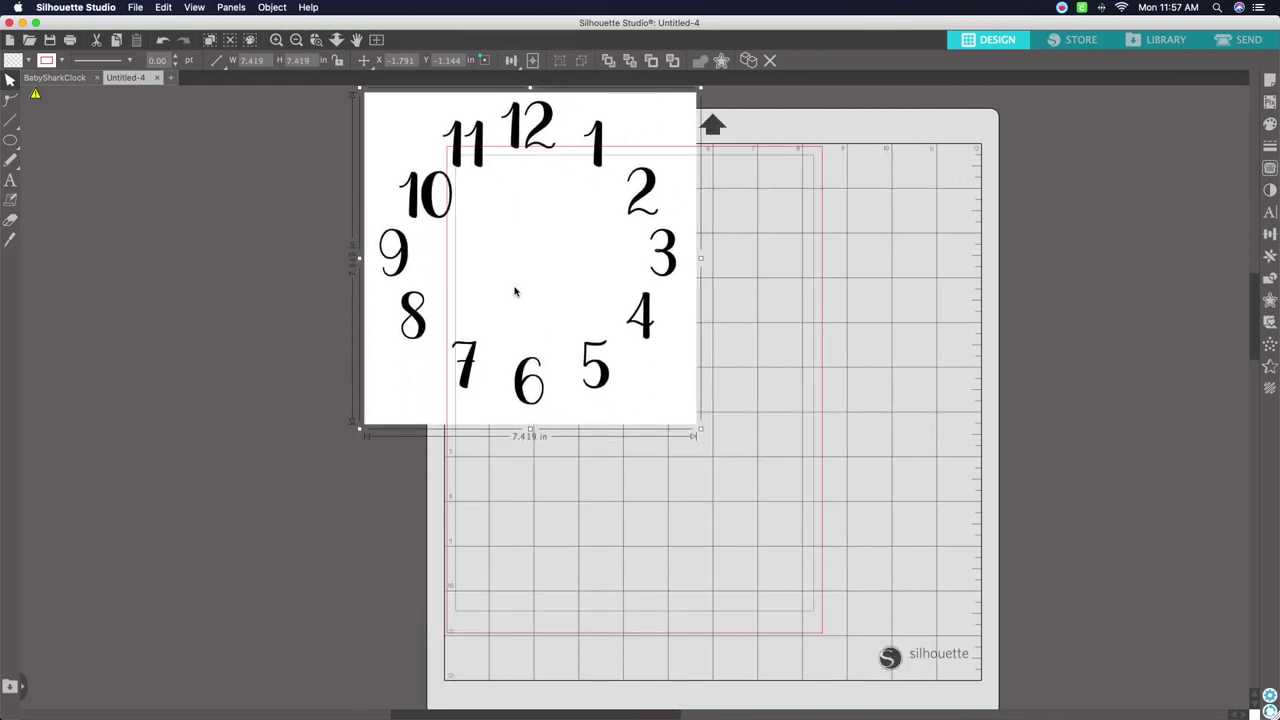
{"action": "left_click_drag", "start_coordinate": [514, 289], "coordinate": [637, 360]}
{"action": "left_click_drag", "start_coordinate": [813, 531], "coordinate": [798, 518]}
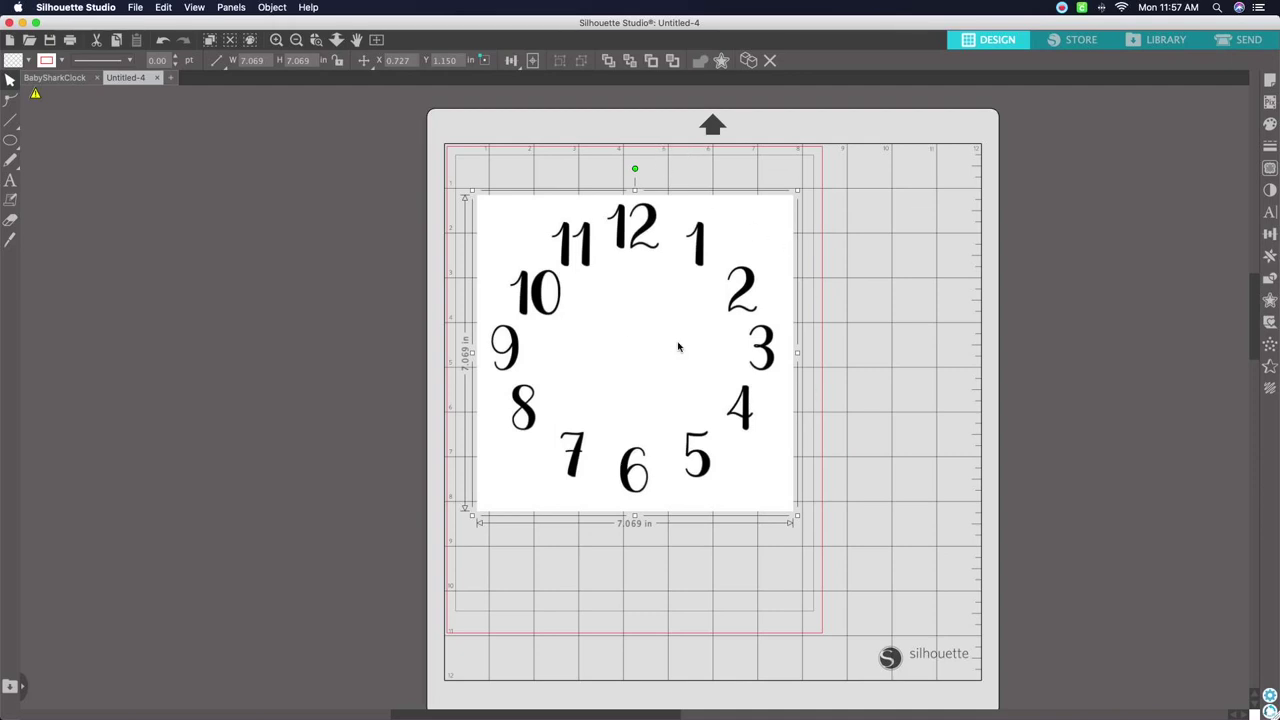
- Trace the clock numbers over an area enclosing the whole image, with the threshold set to 80%
{"action": "left_click", "coordinate": [1269, 168]}
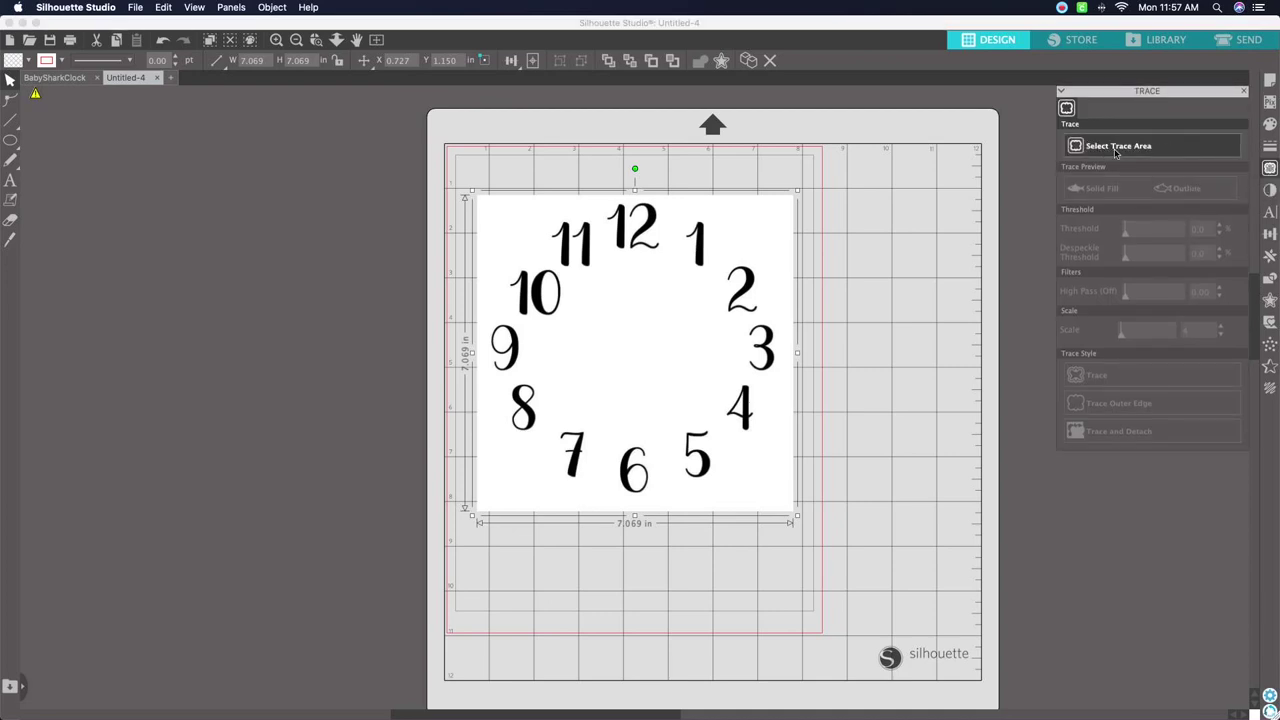
{"action": "left_click", "coordinate": [1116, 150]}
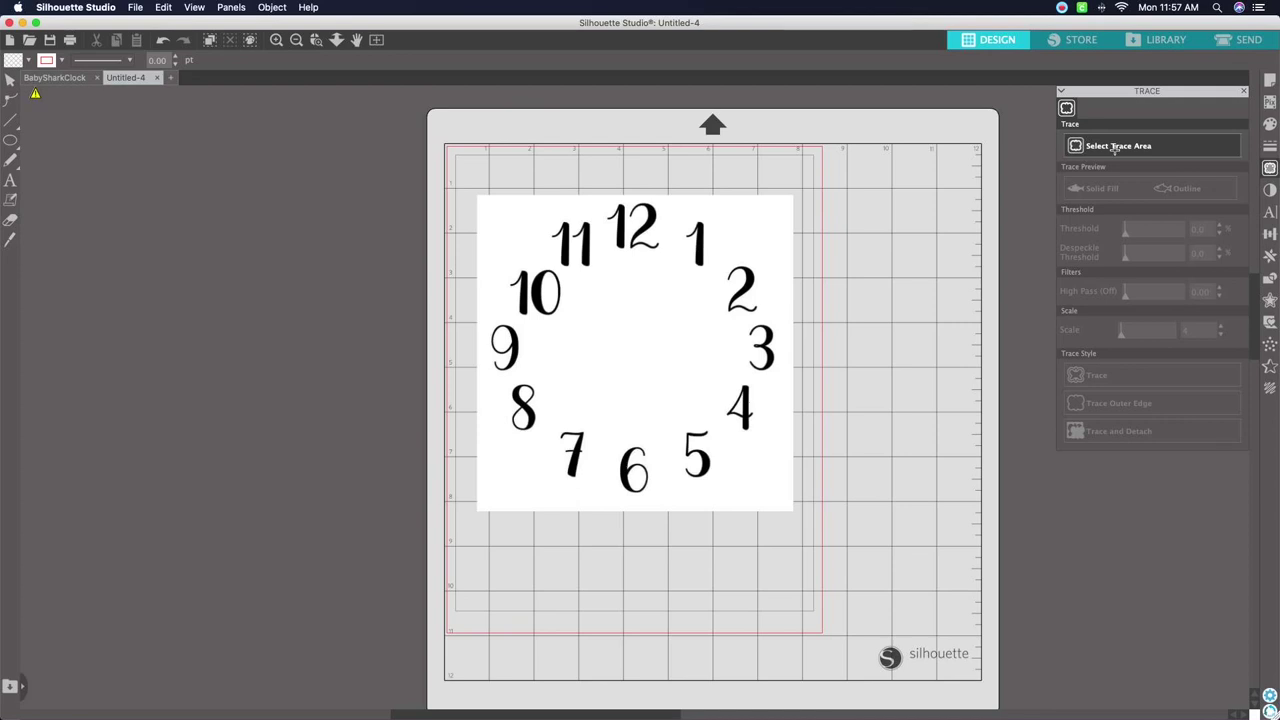
{"action": "mouse_move", "coordinate": [455, 169]}
{"action": "left_mouse_down"}
{"action": "mouse_move", "coordinate": [780, 200]}
{"action": "mouse_move", "coordinate": [831, 417]}
{"action": "mouse_move", "coordinate": [831, 550]}
{"action": "left_mouse_up"}
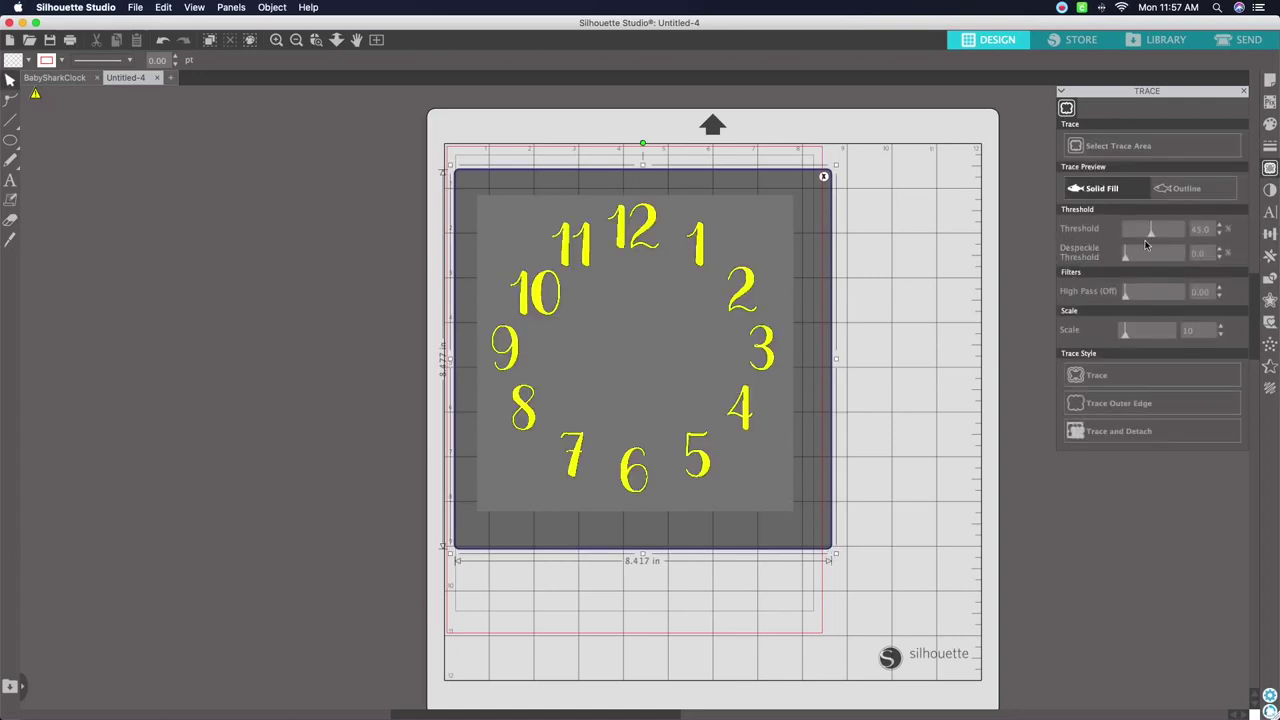
{"action": "left_click_drag", "start_coordinate": [1152, 237], "coordinate": [1173, 235]}
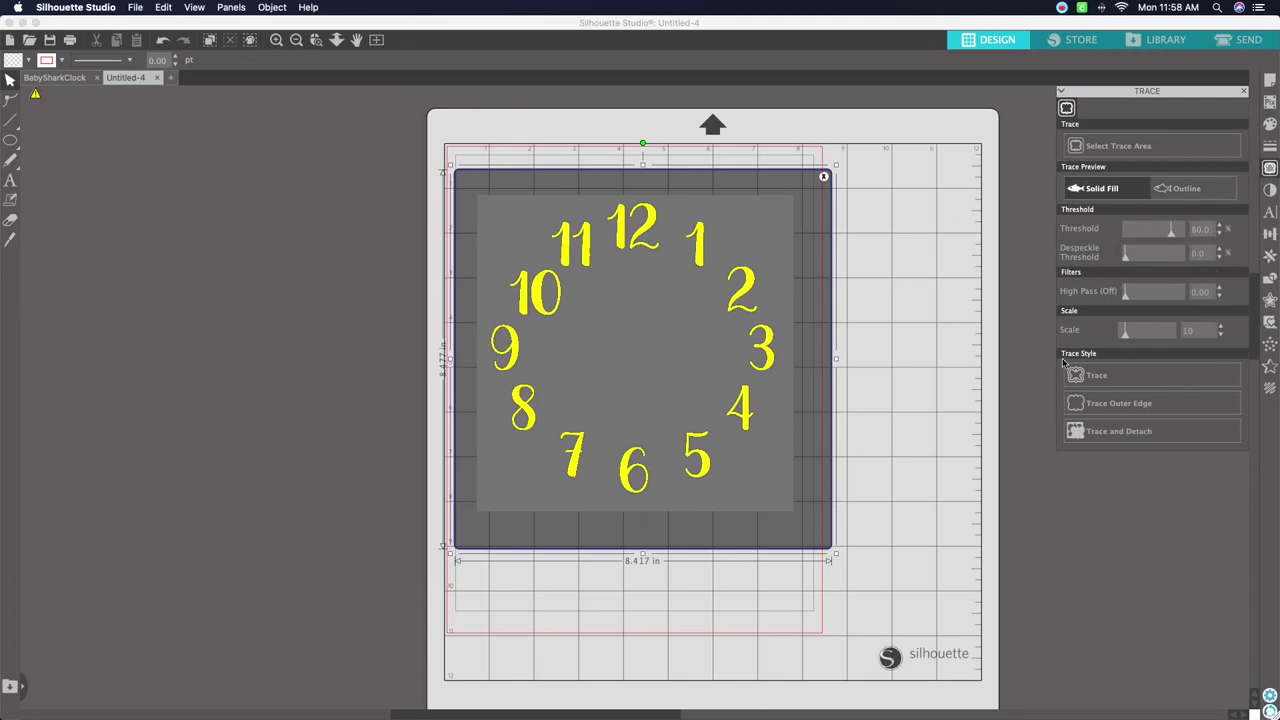
{"action": "left_click", "coordinate": [1121, 376]}
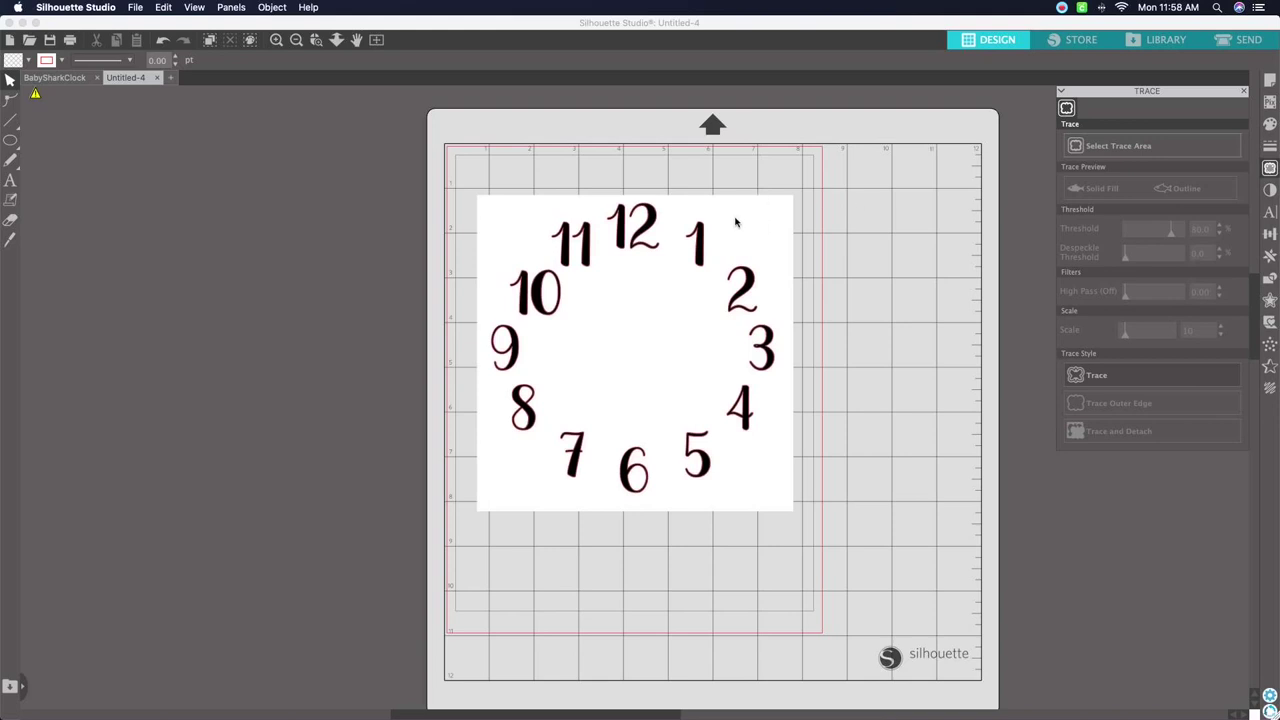
- Move the original image away from the traced outlines and delete it
{"action": "mouse_move", "coordinate": [740, 227]}
{"action": "left_mouse_down"}
{"action": "mouse_move", "coordinate": [774, 206]}
{"action": "mouse_move", "coordinate": [852, 194]}
{"action": "mouse_move", "coordinate": [920, 209]}
{"action": "mouse_move", "coordinate": [974, 251]}
{"action": "mouse_move", "coordinate": [1079, 386]}
{"action": "mouse_move", "coordinate": [1077, 440]}
{"action": "mouse_move", "coordinate": [1005, 447]}
{"action": "left_mouse_up"}
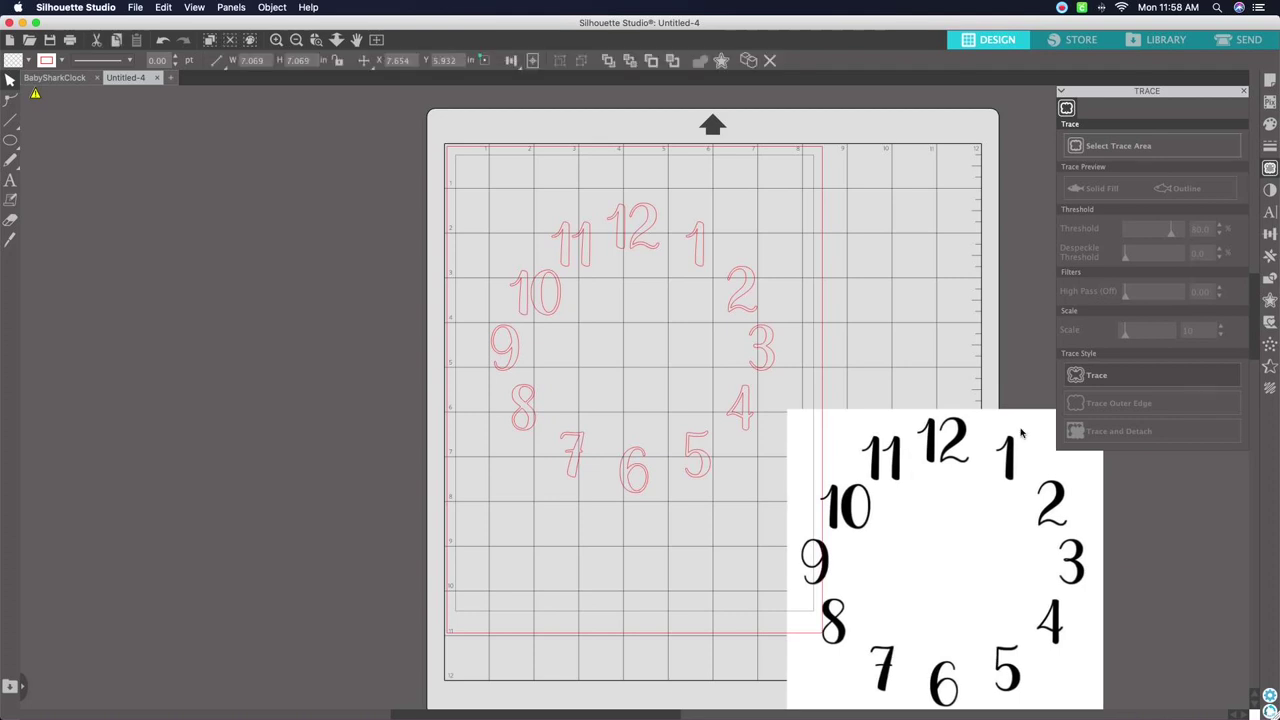
{"action": "key", "text": "Delete"}
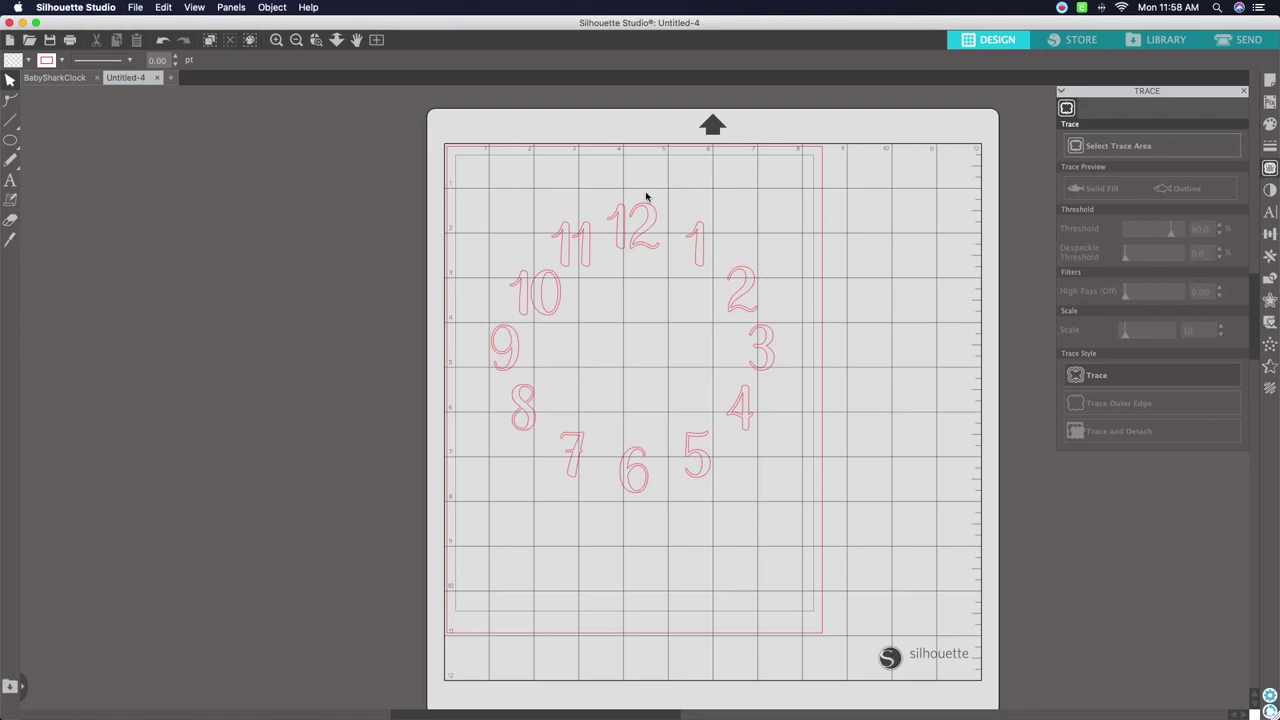
- Try several fill colours on the traced clock numbers, including blue, purple and orange, and settle on dark red
{"action": "left_click", "coordinate": [645, 226]}
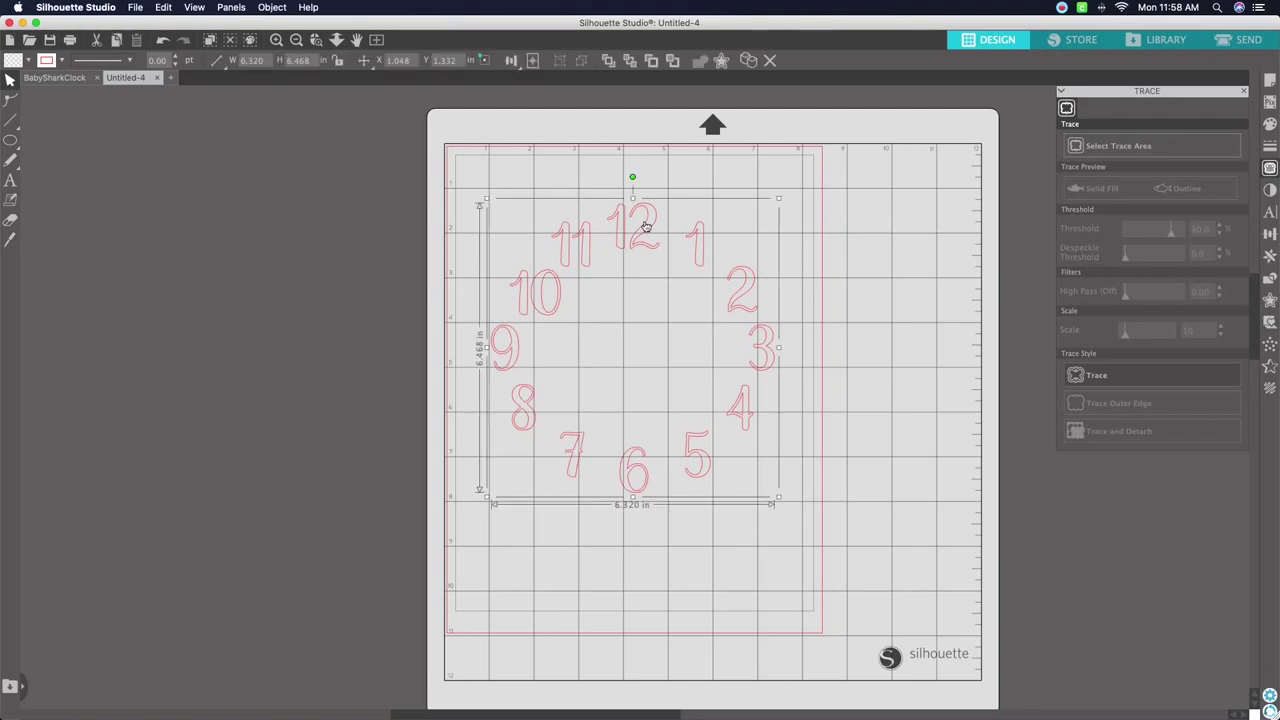
{"action": "left_click", "coordinate": [1244, 91]}
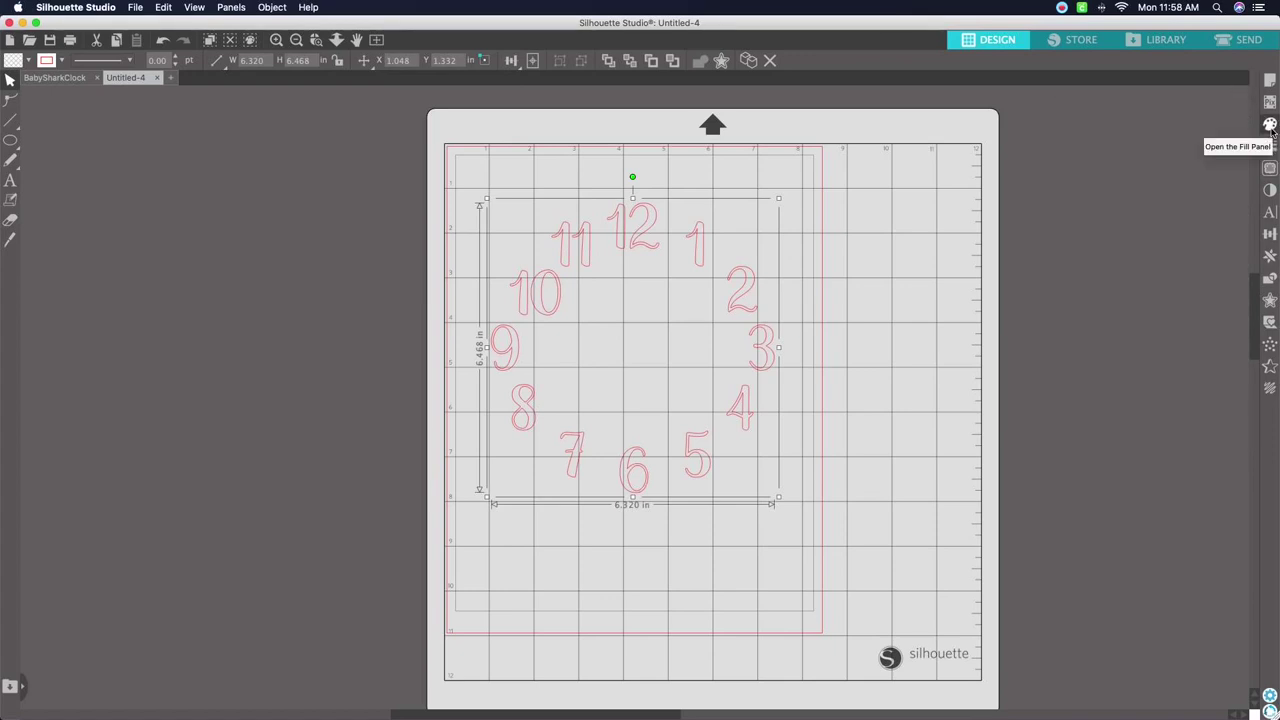
{"action": "left_click", "coordinate": [1270, 125]}
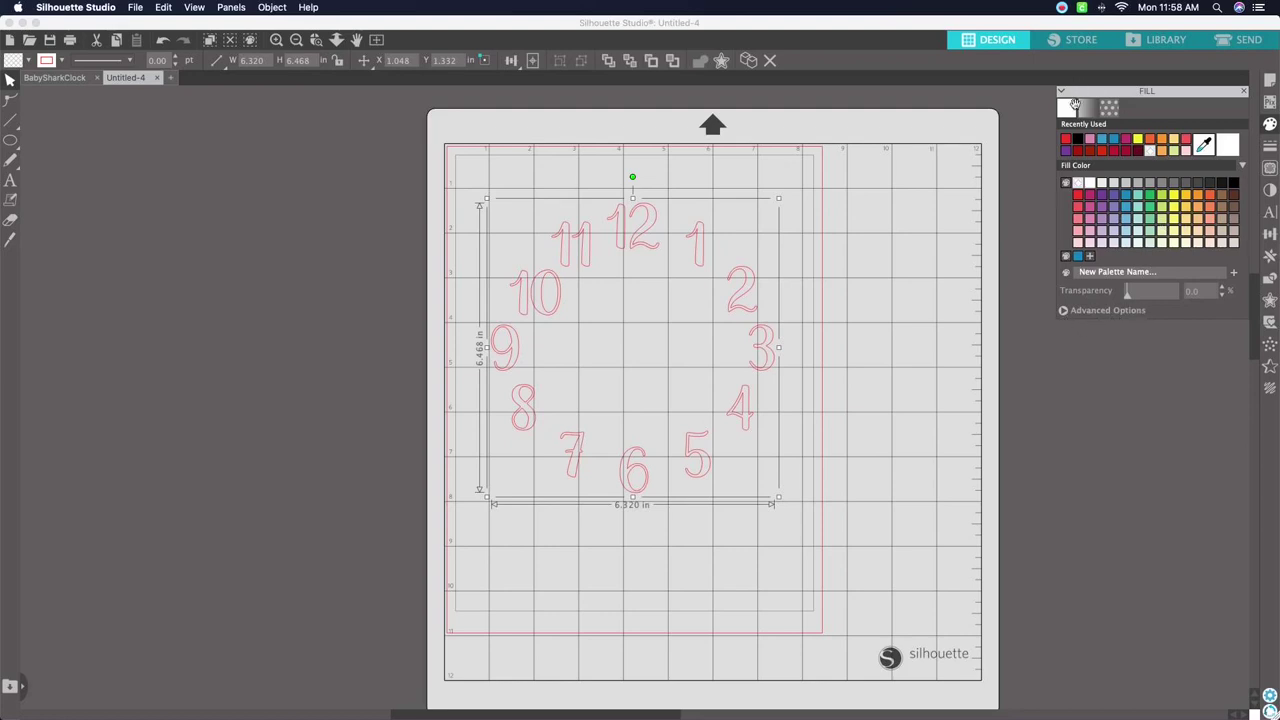
{"action": "left_click", "coordinate": [1066, 140]}
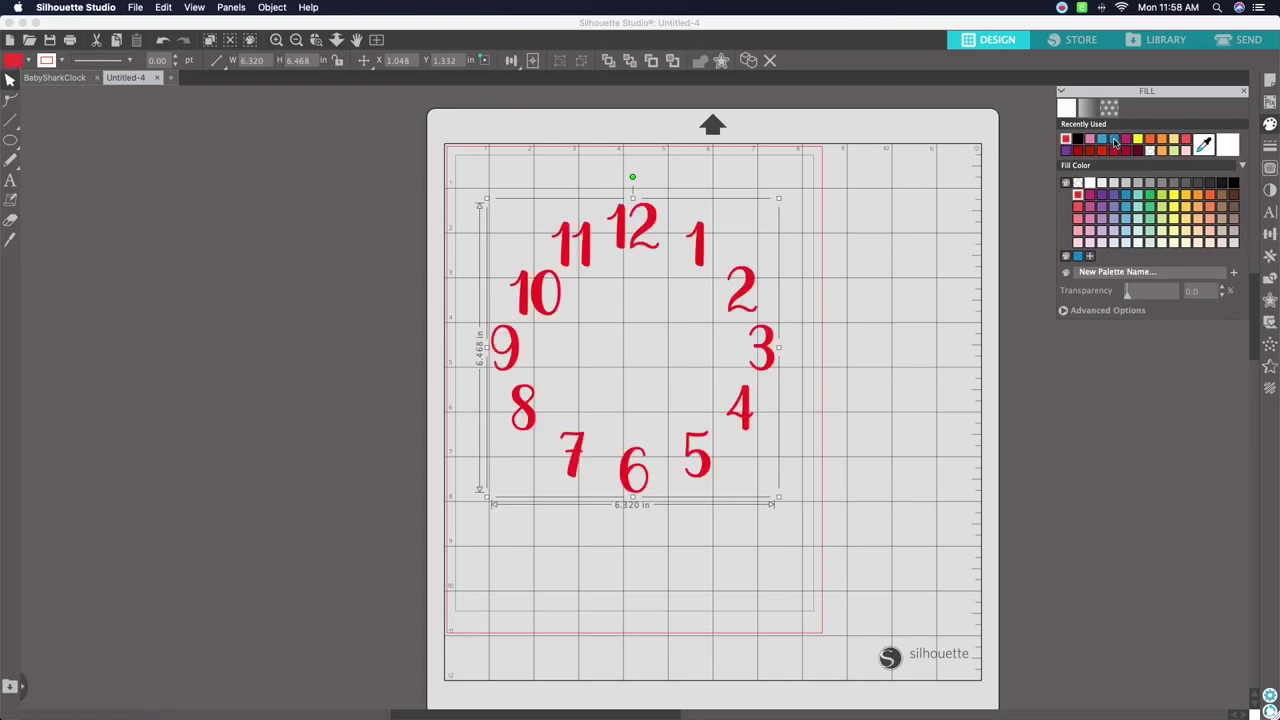
{"action": "left_click", "coordinate": [1113, 140]}
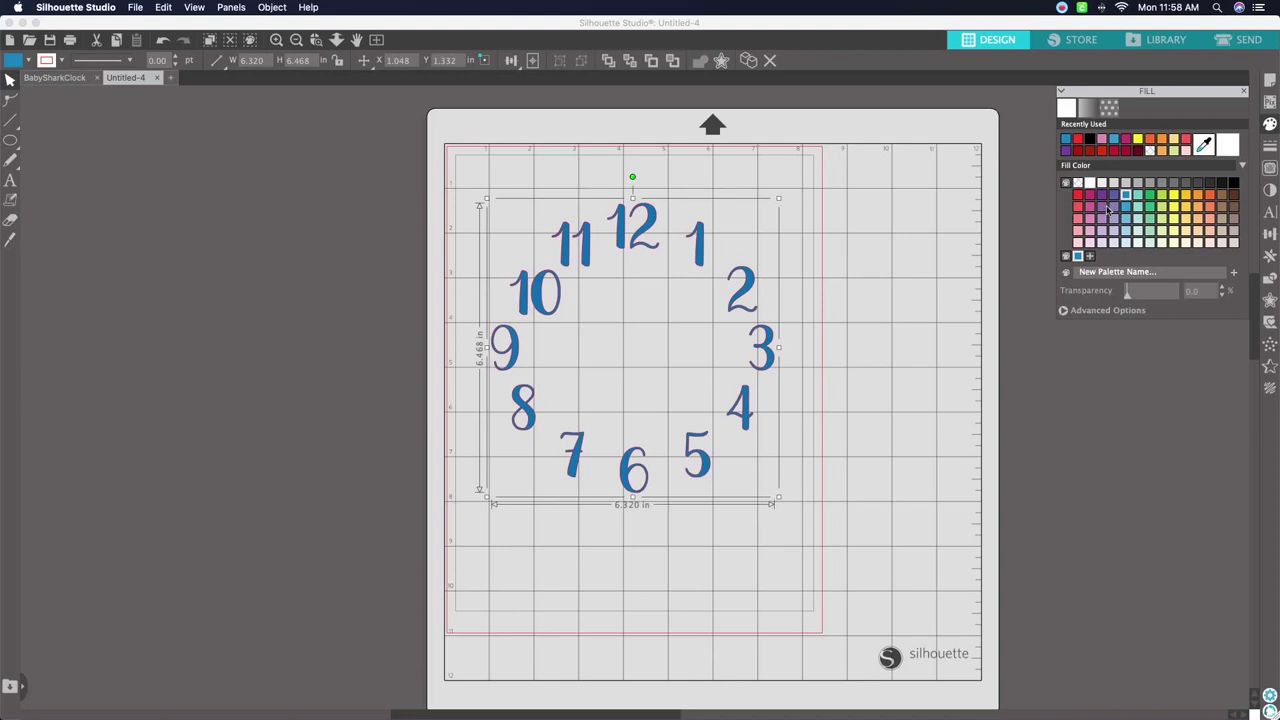
{"action": "left_click", "coordinate": [1103, 205]}
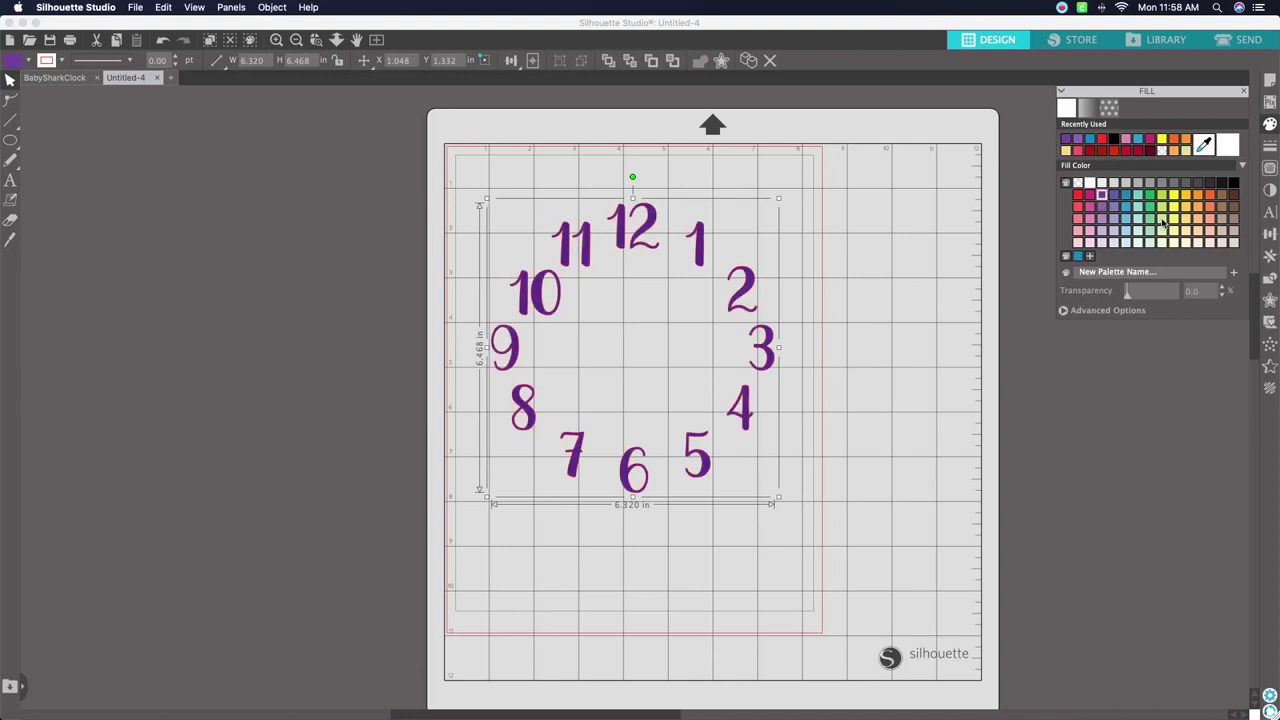
{"action": "left_click", "coordinate": [1163, 221]}
{"action": "left_click", "coordinate": [1196, 197]}
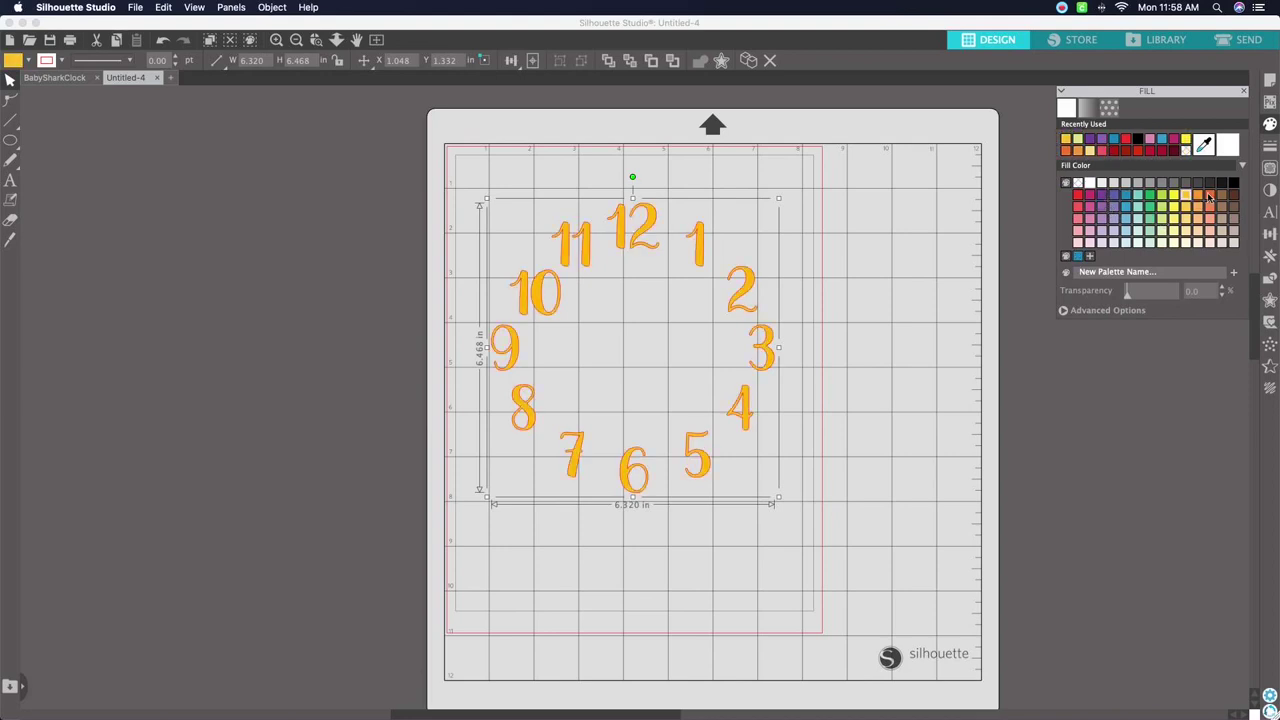
{"action": "left_click", "coordinate": [1209, 196]}
{"action": "left_click", "coordinate": [1078, 196]}
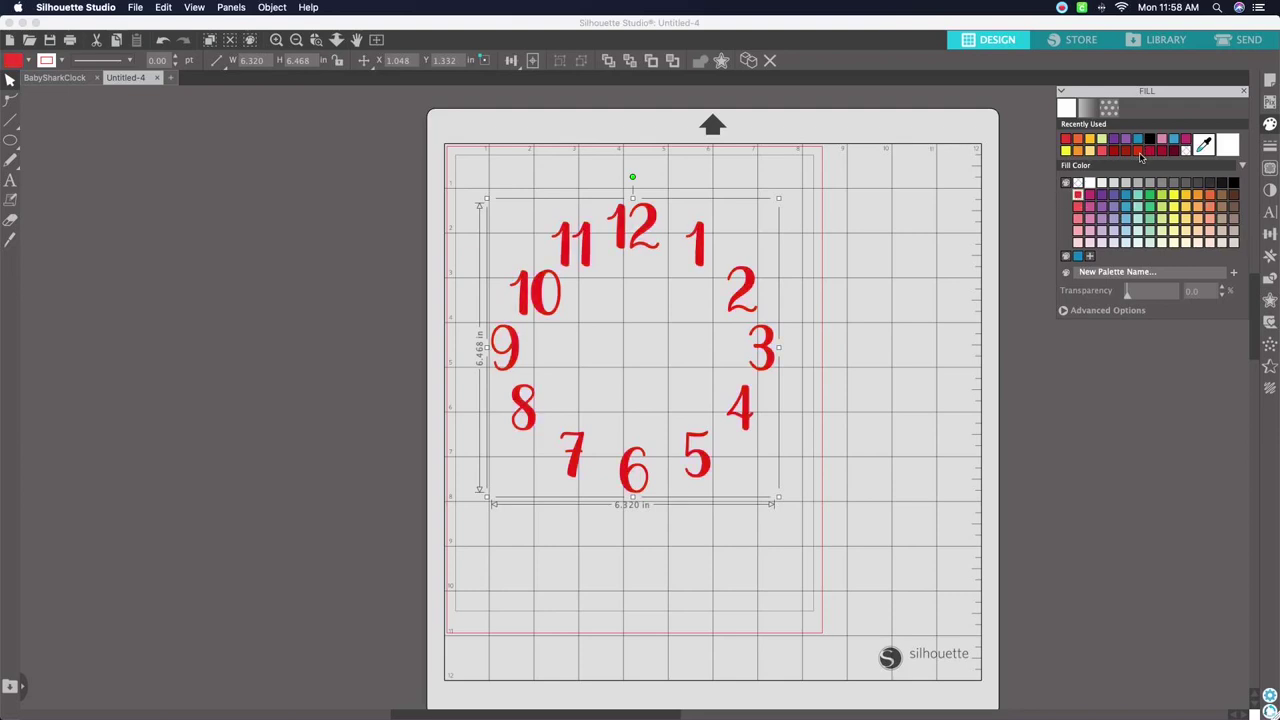
{"action": "left_click", "coordinate": [1140, 152]}
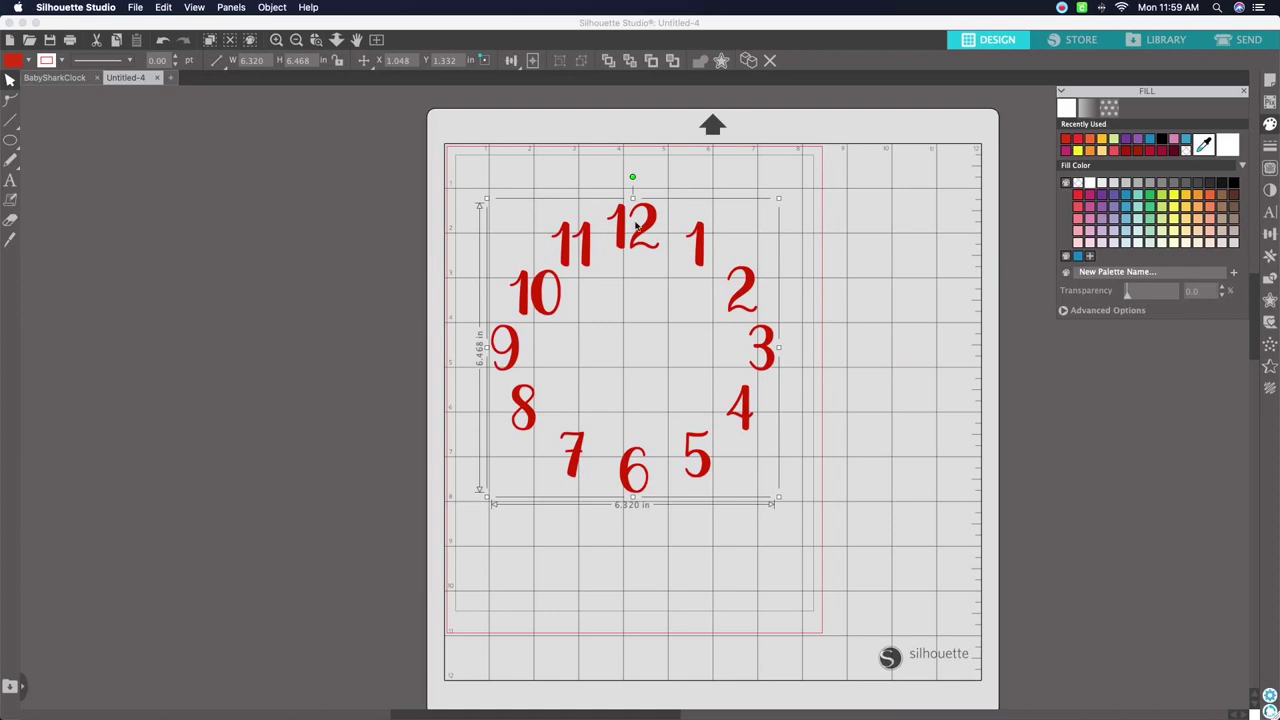
{"action": "left_click", "coordinate": [1244, 92]}
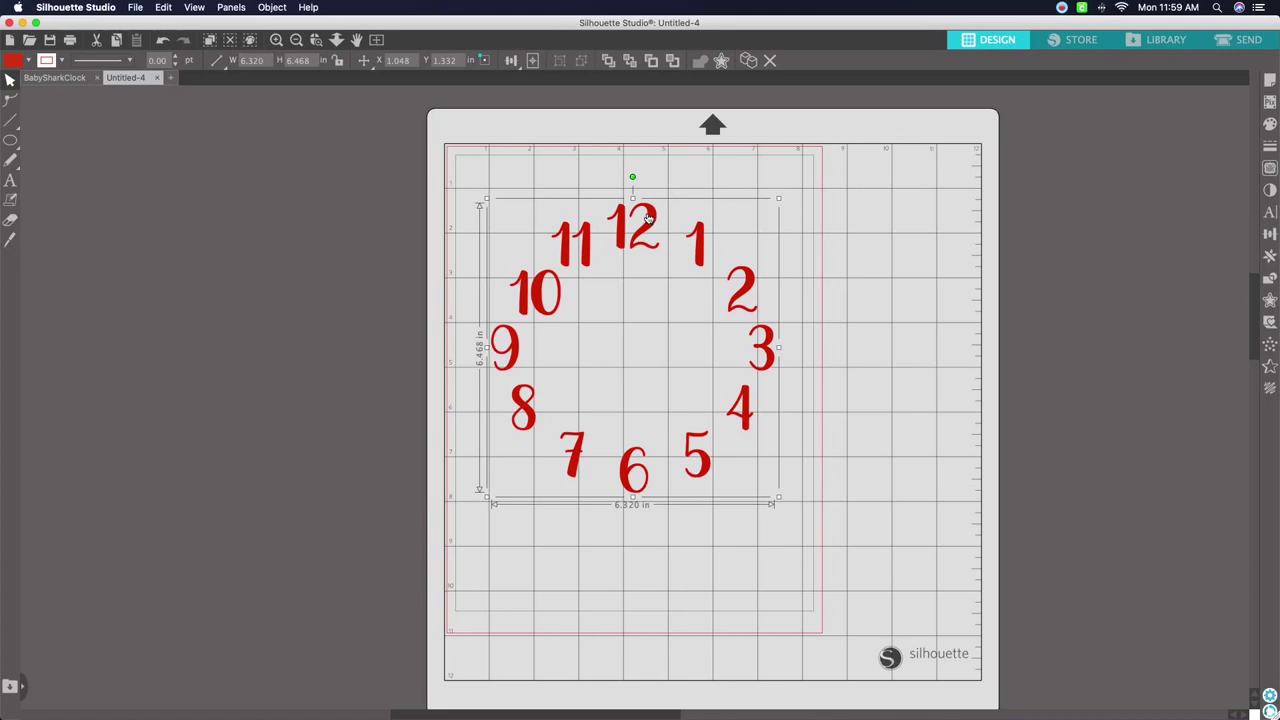
- Move the clock numbers off the mat to its right and draw an ellipse about 6.23 × 7.76 in on the mat
{"action": "left_click_drag", "start_coordinate": [648, 218], "coordinate": [1158, 385]}
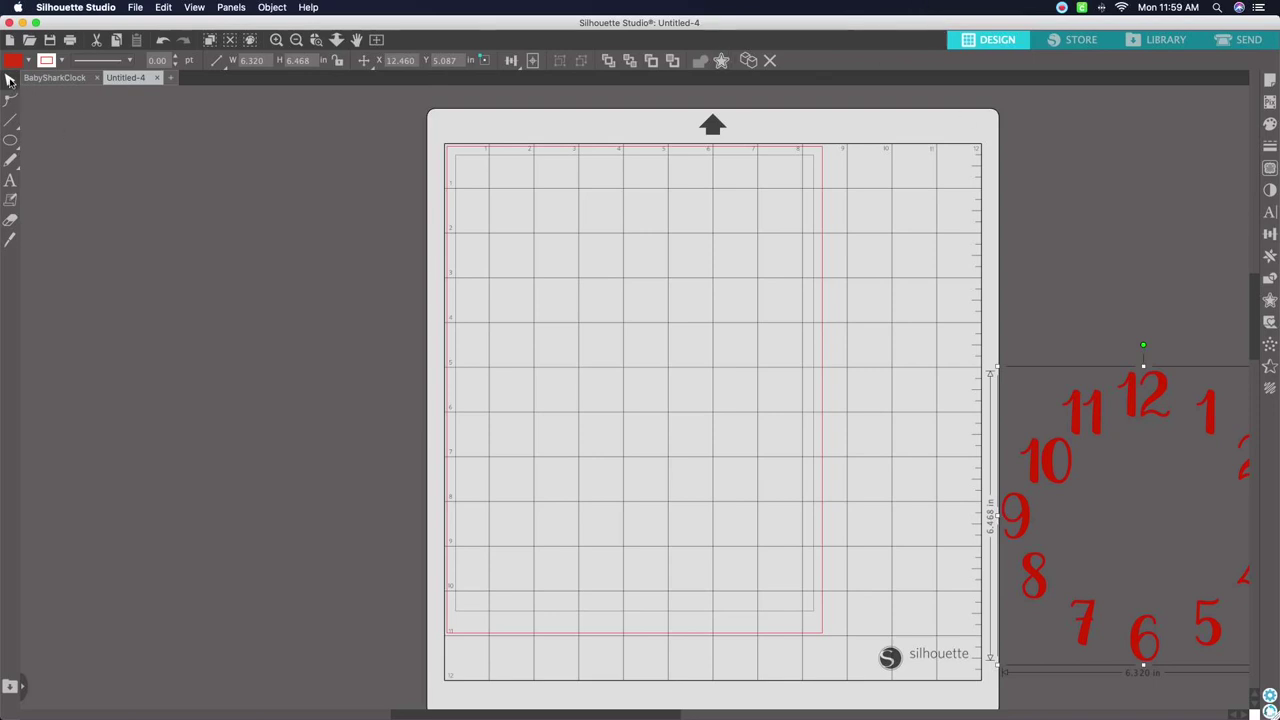
{"action": "mouse_move", "coordinate": [10, 140]}
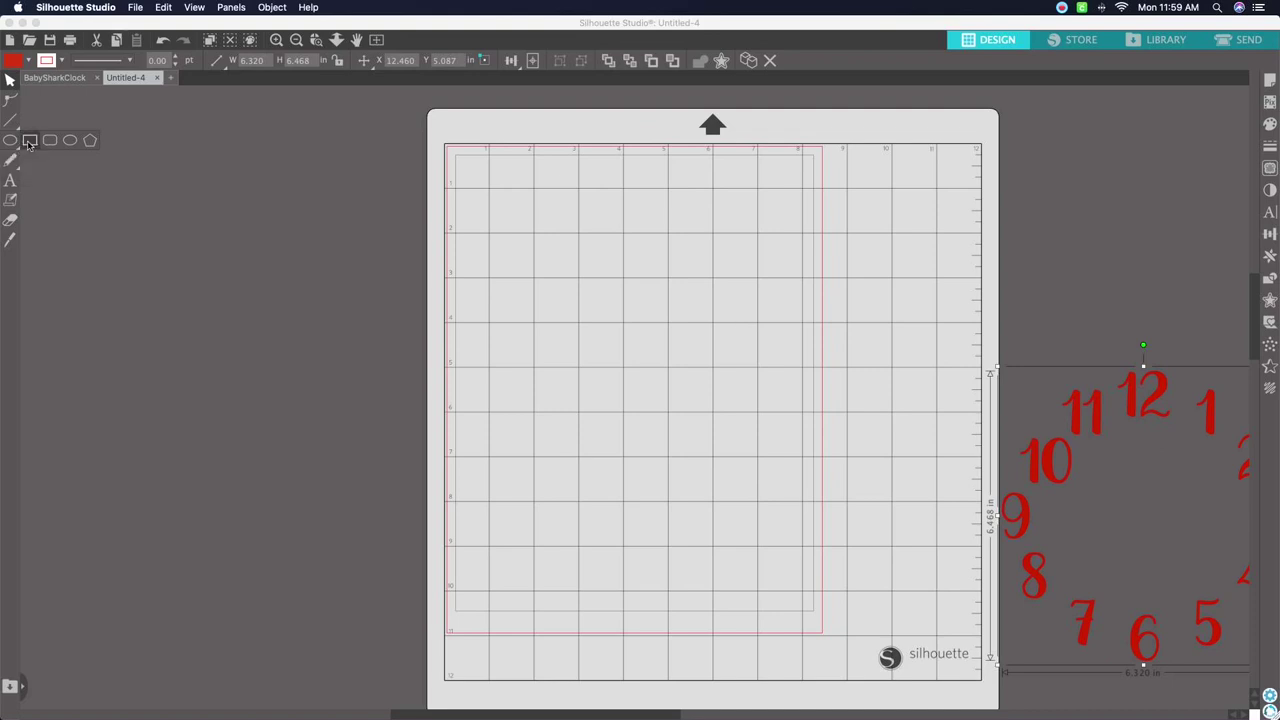
{"action": "left_click", "coordinate": [69, 141]}
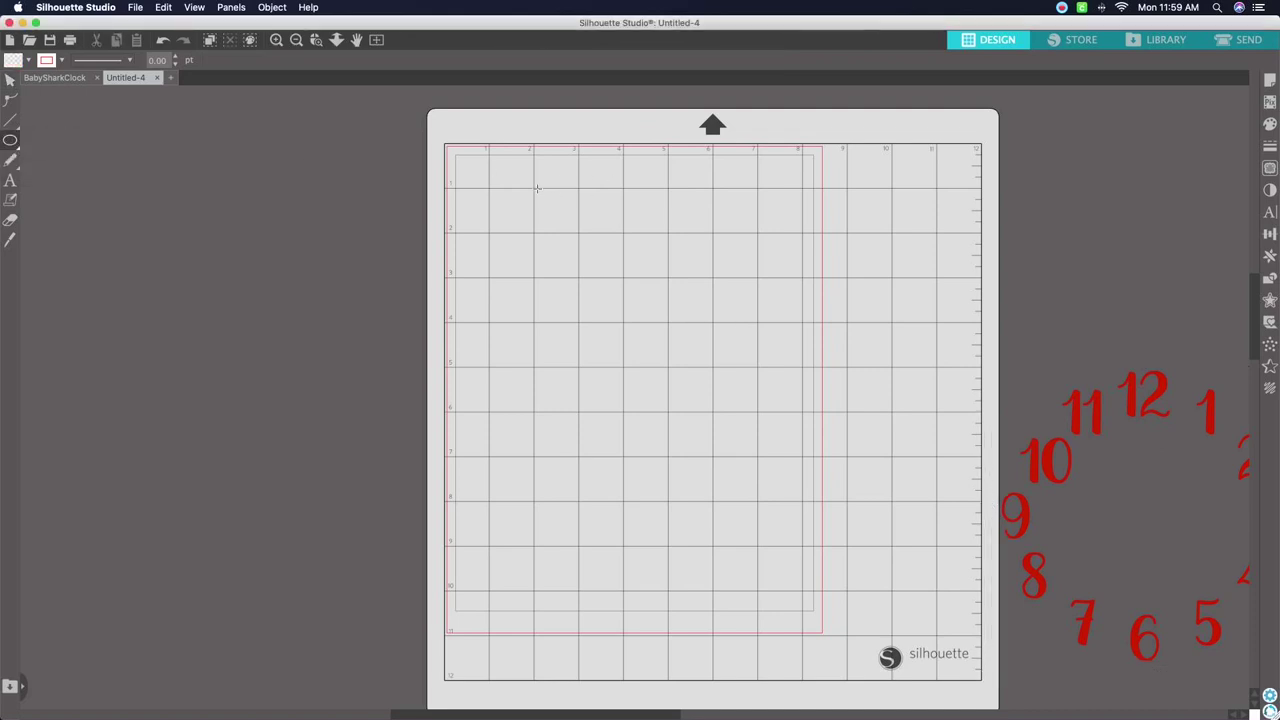
{"action": "left_click_drag", "start_coordinate": [537, 188], "coordinate": [659, 573]}
{"action": "left_click_drag", "start_coordinate": [662, 573], "coordinate": [815, 541]}
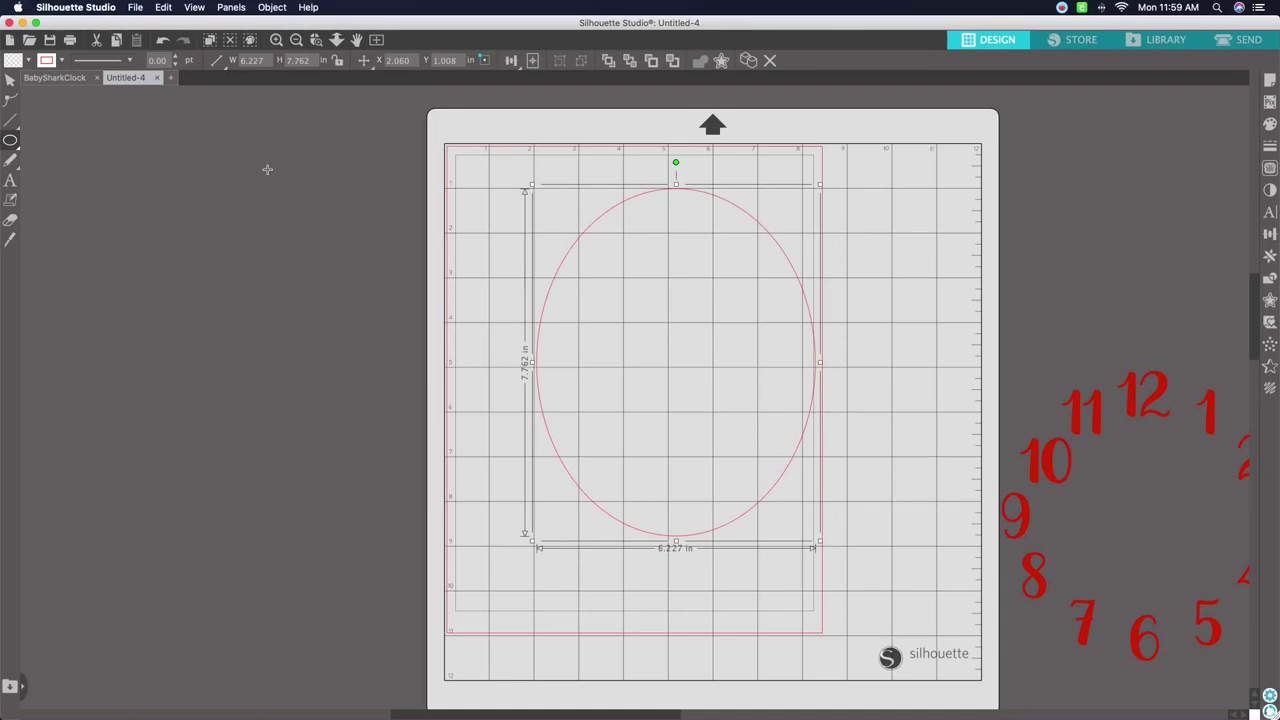
- Set the ellipse's width and height to 7.25 in and lock its aspect ratio
{"action": "left_click_drag", "start_coordinate": [265, 60], "coordinate": [204, 57]}
{"action": "type", "text": "25"}
{"action": "left_click_drag", "start_coordinate": [312, 60], "coordinate": [277, 60]}
{"action": "type", "text": "7.25"}
{"action": "key", "text": "Return"}
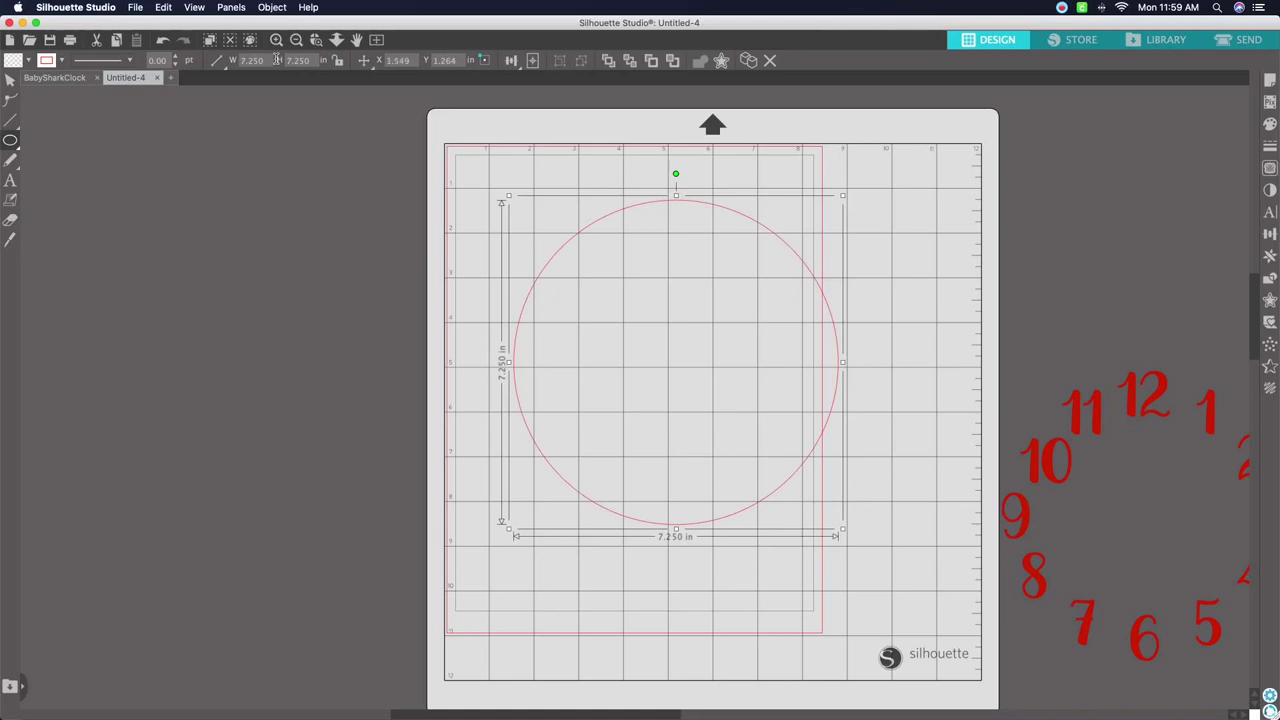
{"action": "left_click", "coordinate": [338, 62]}
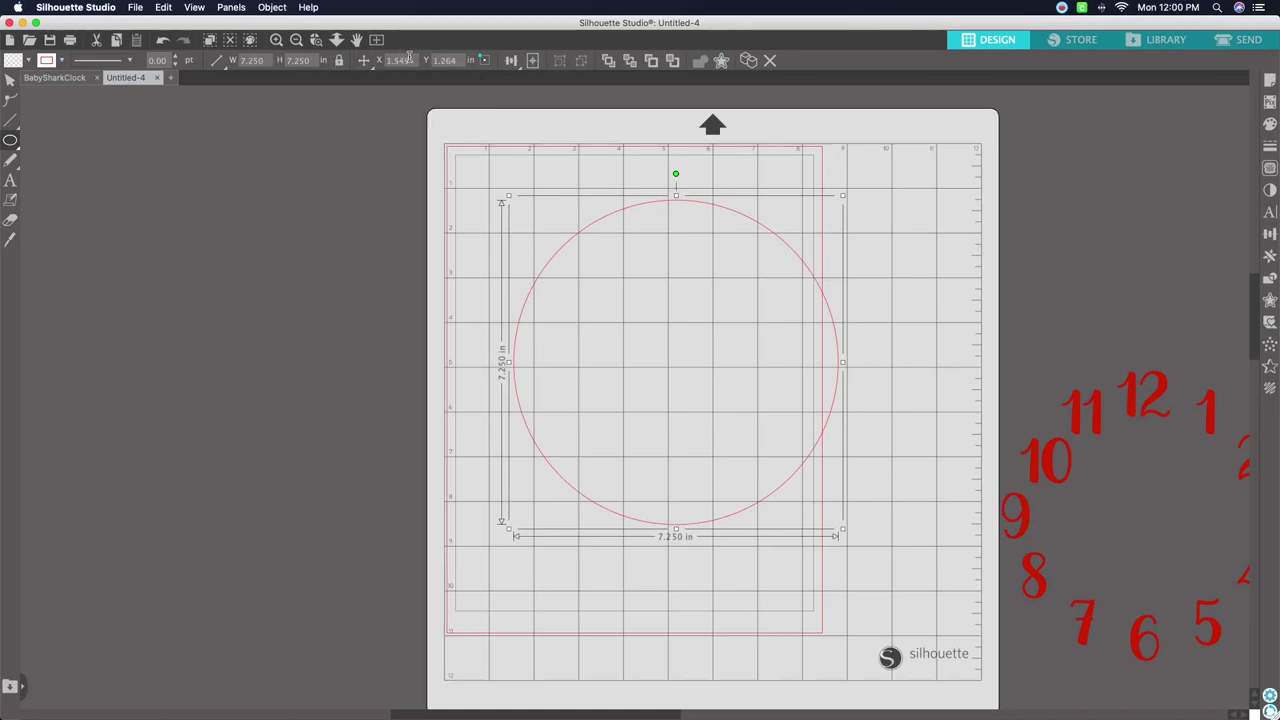
- Position the 7.25 in circle at X 0.295 in and Y 0.855 in
{"action": "left_click_drag", "start_coordinate": [411, 61], "coordinate": [377, 61]}
{"action": "type", "text": "0.295"}
{"action": "left_click", "coordinate": [432, 60]}
{"action": "type", "text": "0.855"}
{"action": "key", "text": "Return"}
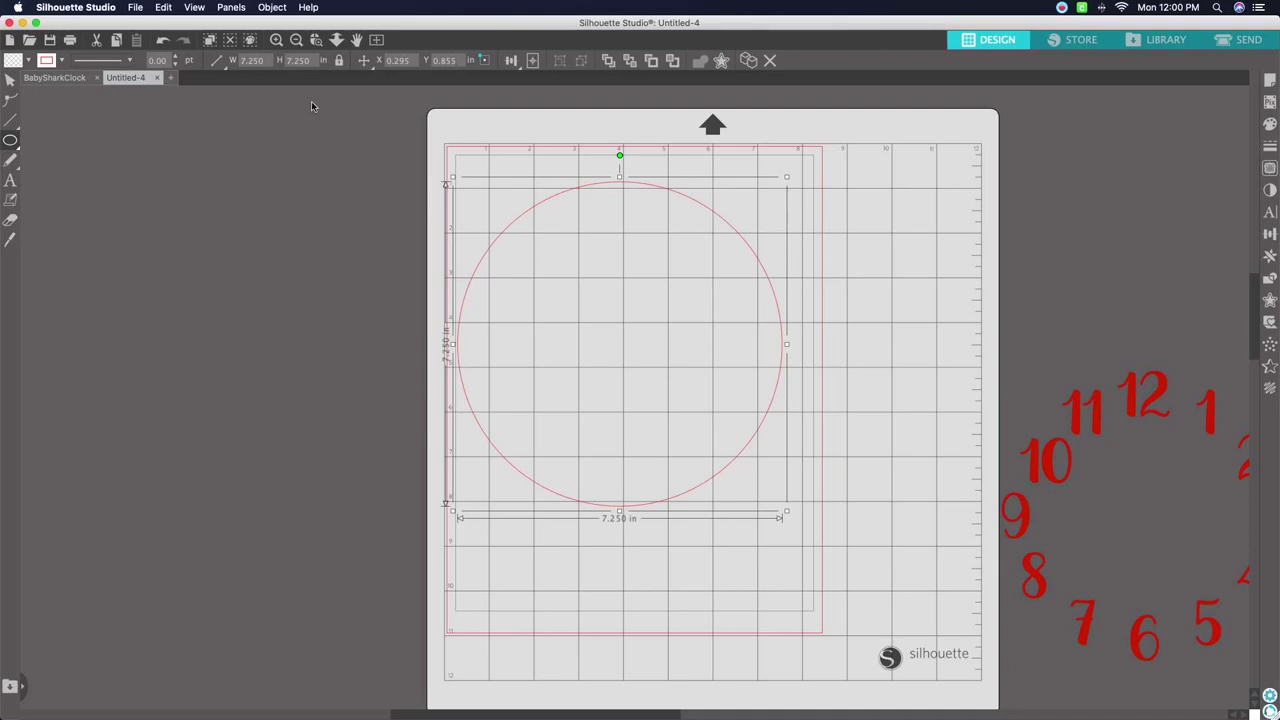
- Draw a small circle near the centre of the large one and set its width and height to 0.375 in
{"action": "scroll", "coordinate": [311, 101], "scroll_direction": "right", "scroll_amount": 5}
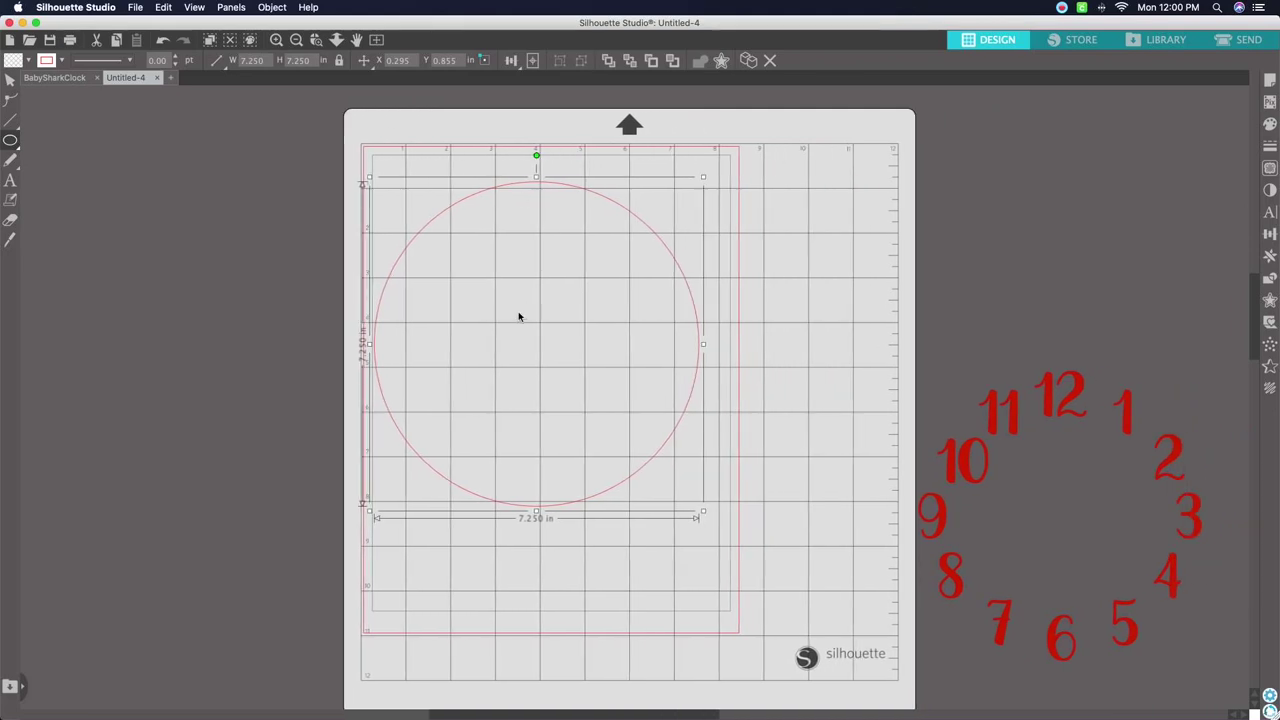
{"action": "left_click_drag", "start_coordinate": [521, 324], "coordinate": [549, 351]}
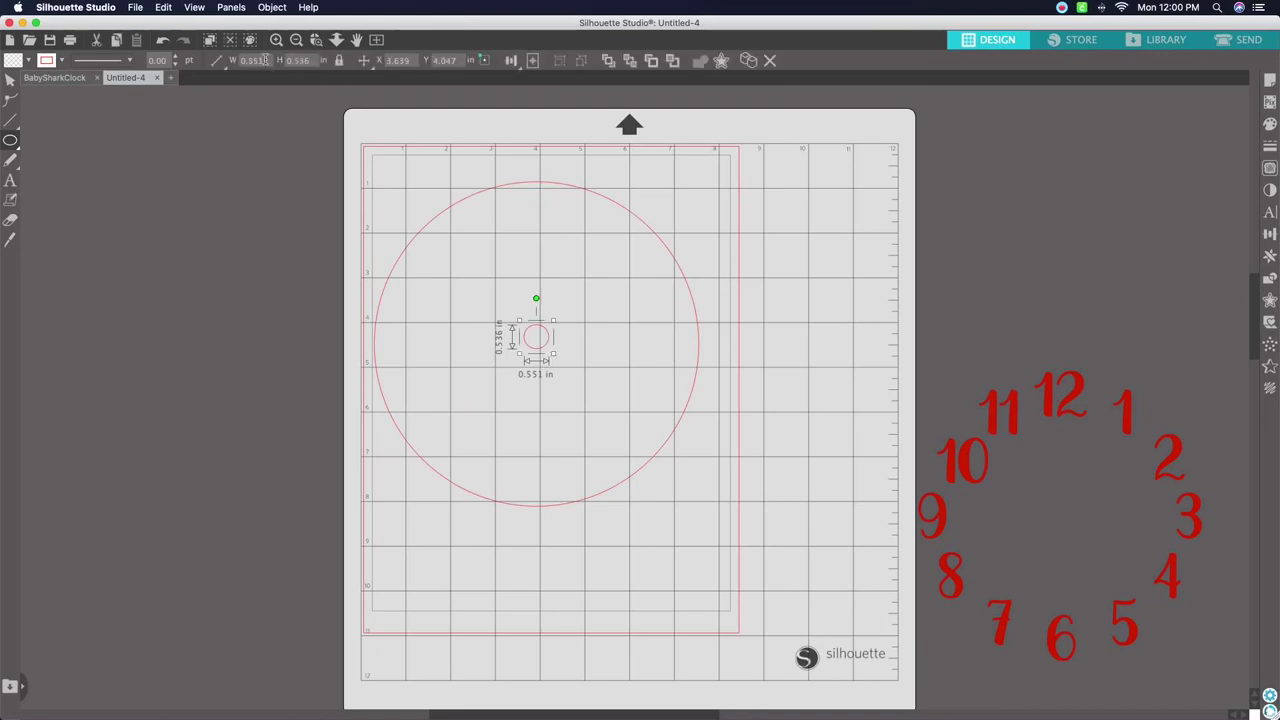
{"action": "left_click_drag", "start_coordinate": [265, 60], "coordinate": [236, 60]}
{"action": "type", "text": "0.375"}
{"action": "left_click", "coordinate": [339, 64]}
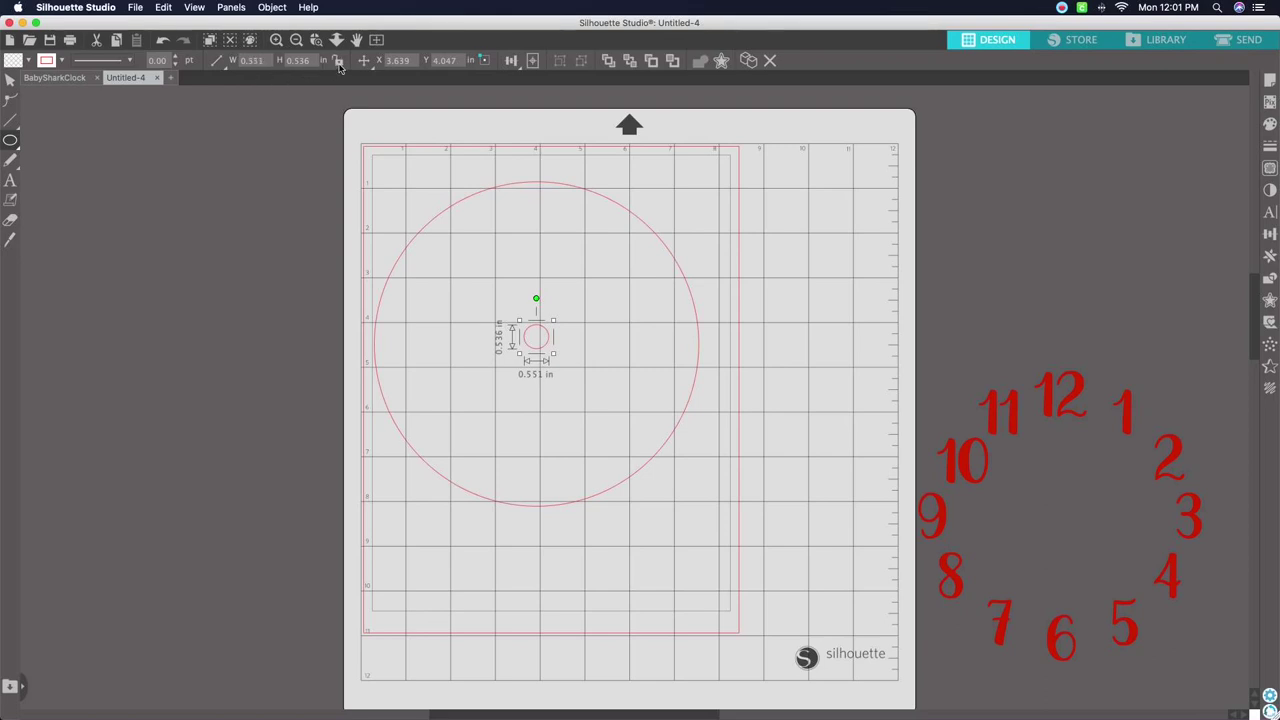
{"action": "left_click", "coordinate": [250, 61]}
{"action": "type", "text": "0"}
{"action": "left_click", "coordinate": [298, 60]}
{"action": "type", "text": "0."}
{"action": "key", "text": "Return"}
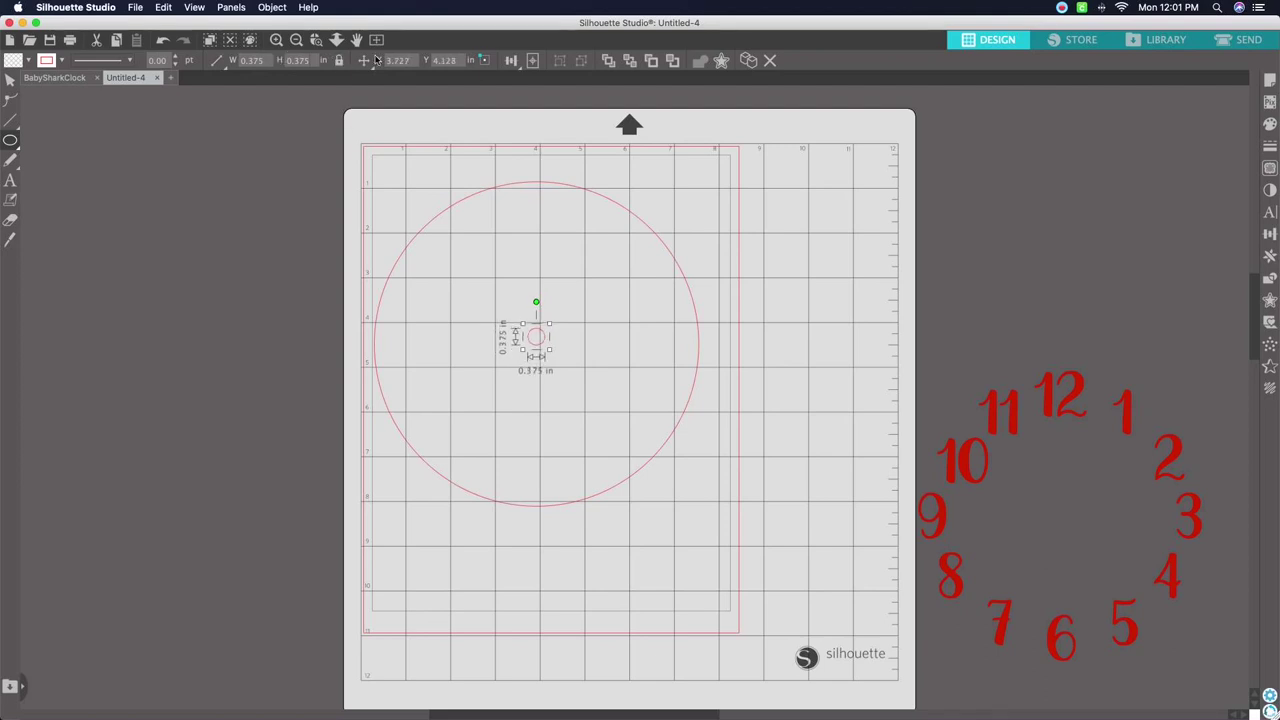
- Position the small circle at X 3.755 in and Y 4.265 in
{"action": "left_click_drag", "start_coordinate": [414, 60], "coordinate": [381, 60]}
{"action": "key", "text": "BackSpace"}
{"action": "key", "text": "Tab"}
{"action": "type", "text": "4.265"}
{"action": "key", "text": "Return"}
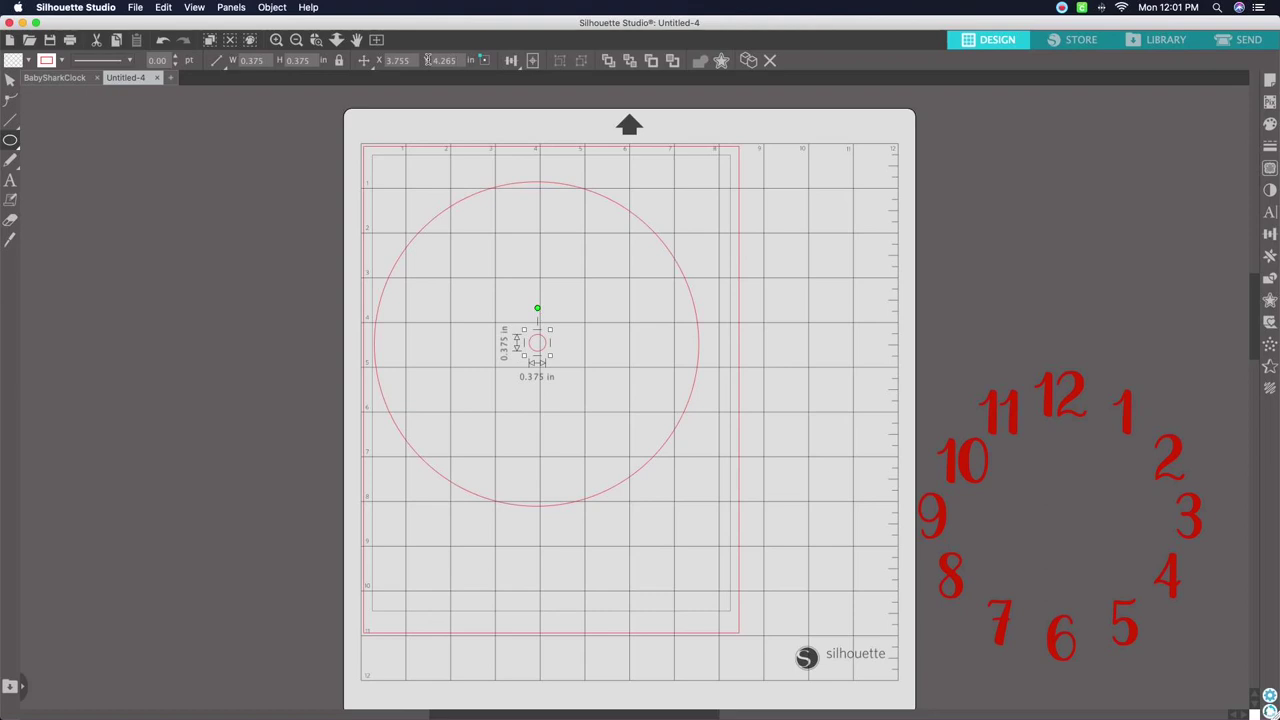
{"action": "left_click", "coordinate": [532, 60]}
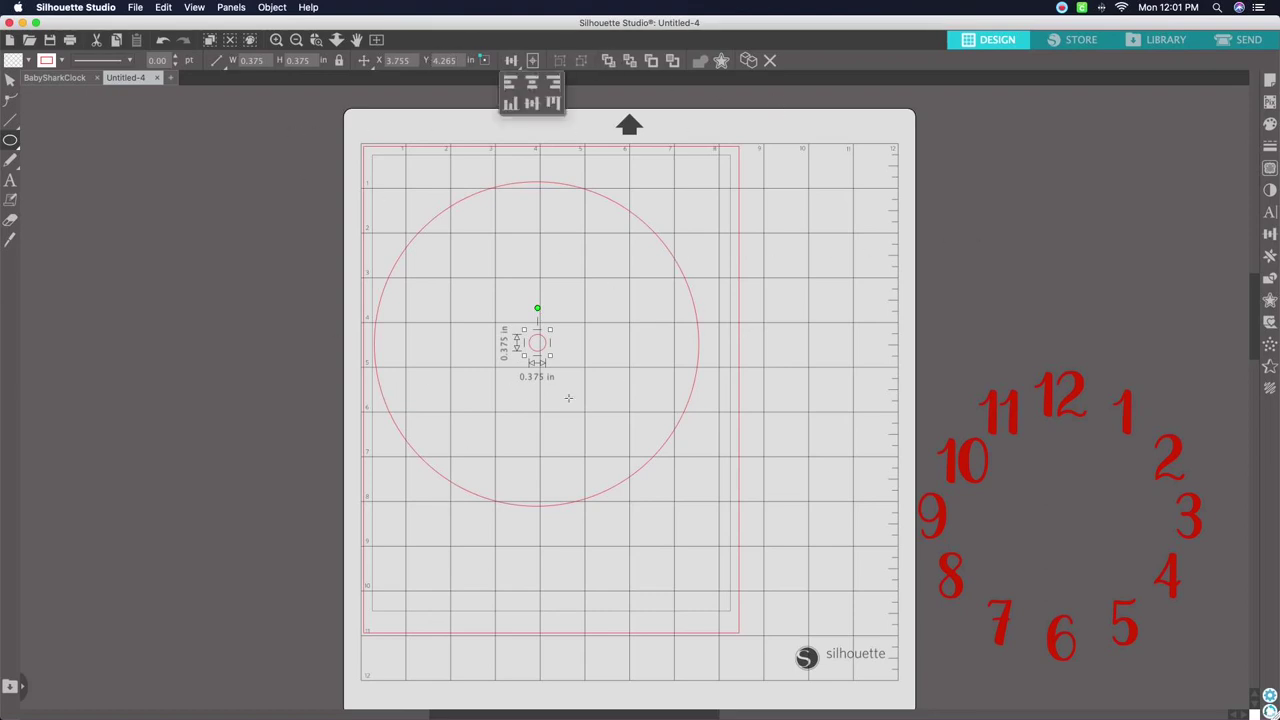
{"action": "left_click", "coordinate": [1000, 427]}
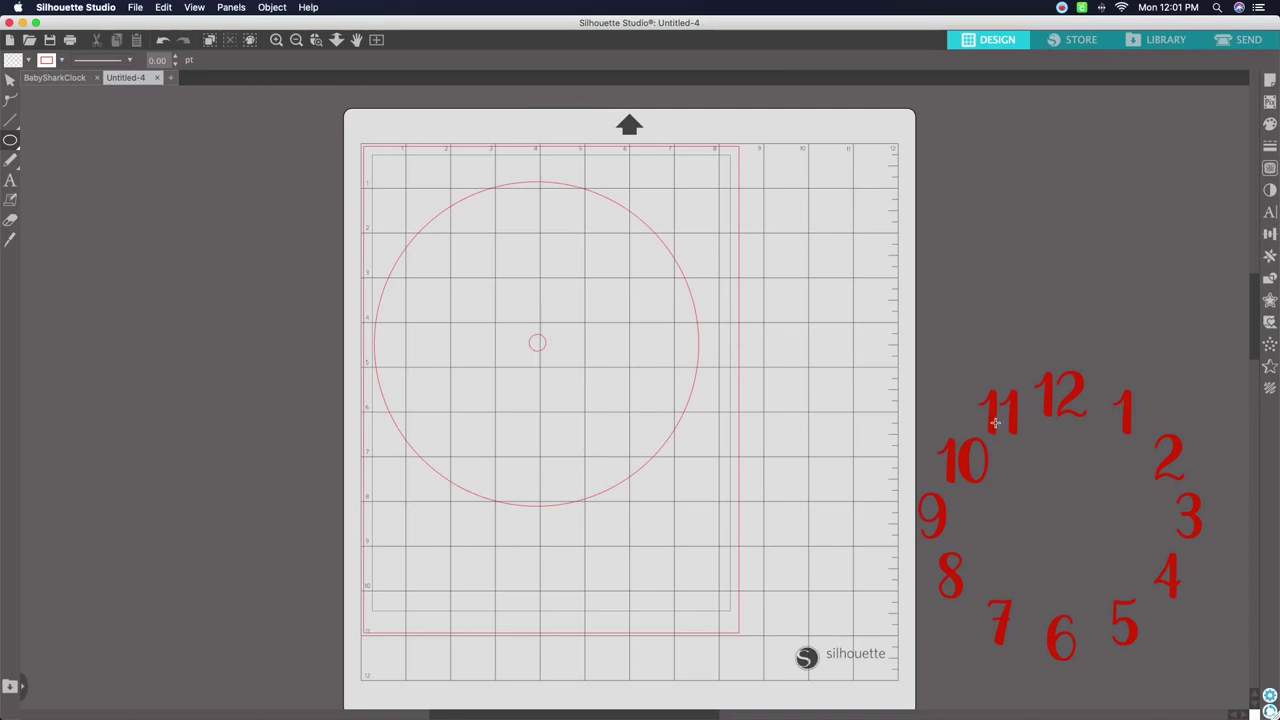
{"action": "left_click_drag", "start_coordinate": [1029, 406], "coordinate": [946, 283]}
{"action": "left_click", "coordinate": [12, 84]}
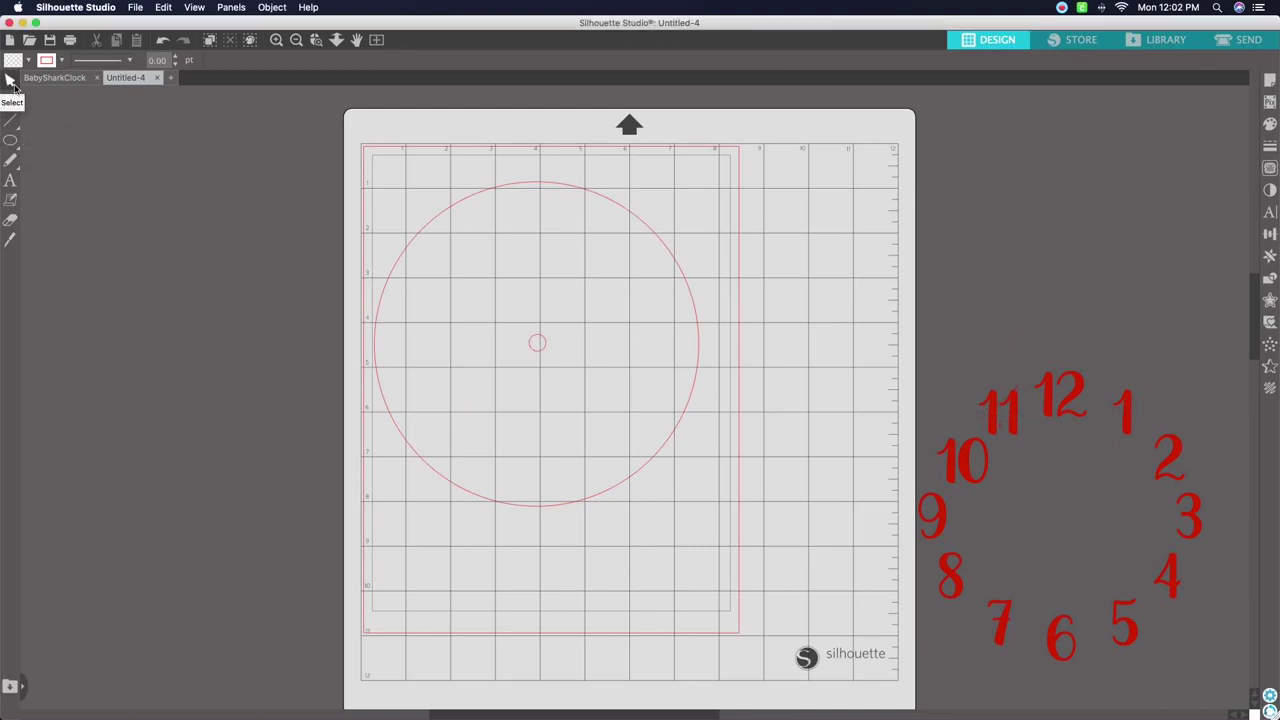
{"action": "left_click", "coordinate": [1000, 430]}
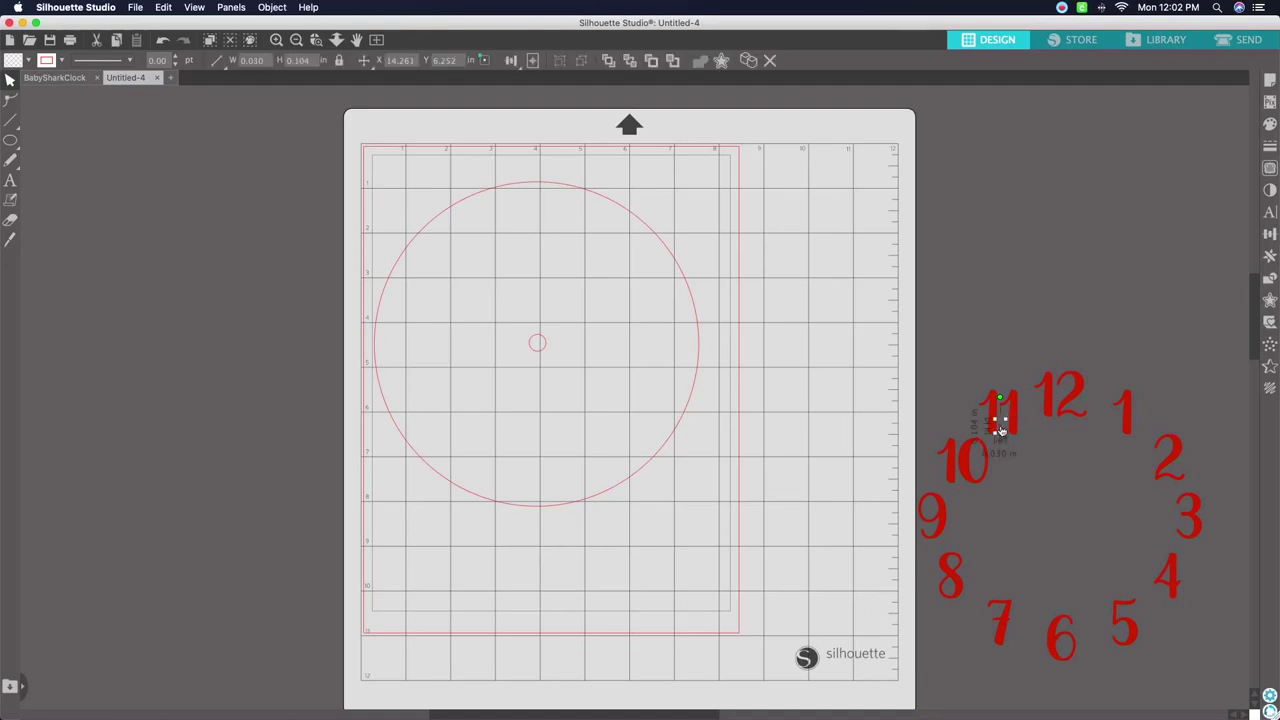
{"action": "key", "text": "Delete"}
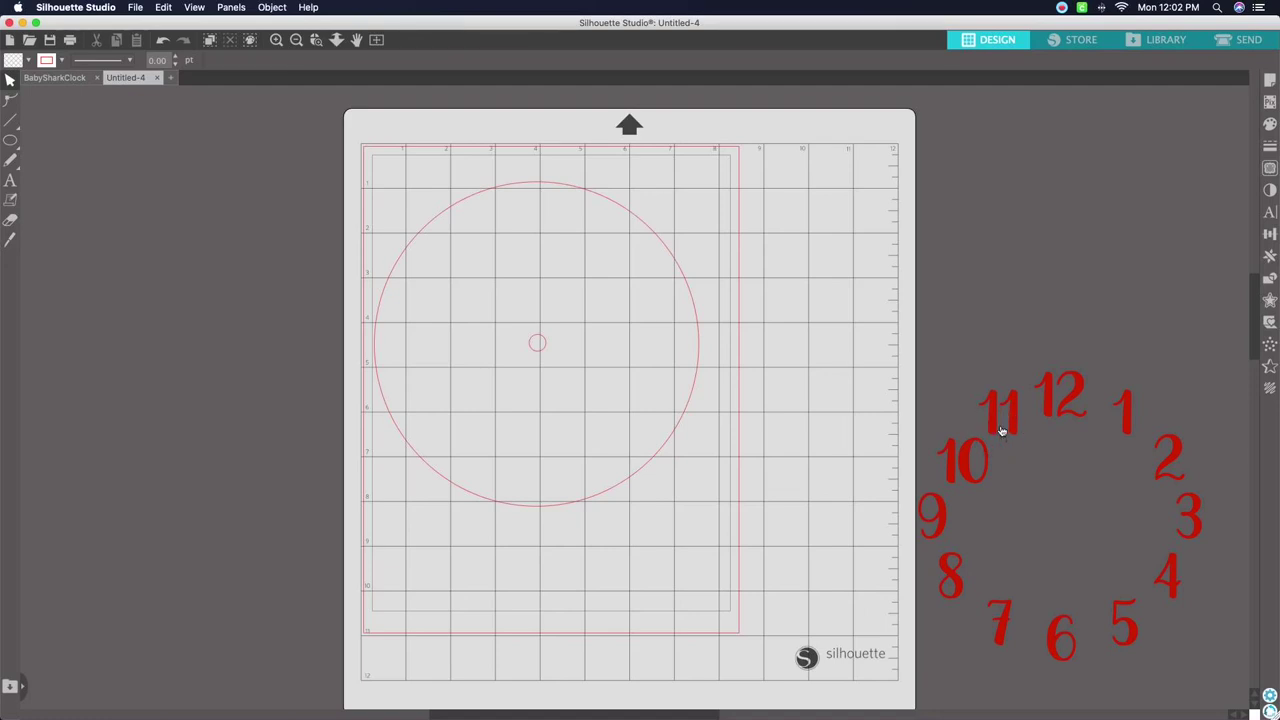
- Move the group of clock numbers into the large circle, at about X 0.780 in and Y 1.198 in
{"action": "left_click_drag", "start_coordinate": [1002, 430], "coordinate": [488, 251]}
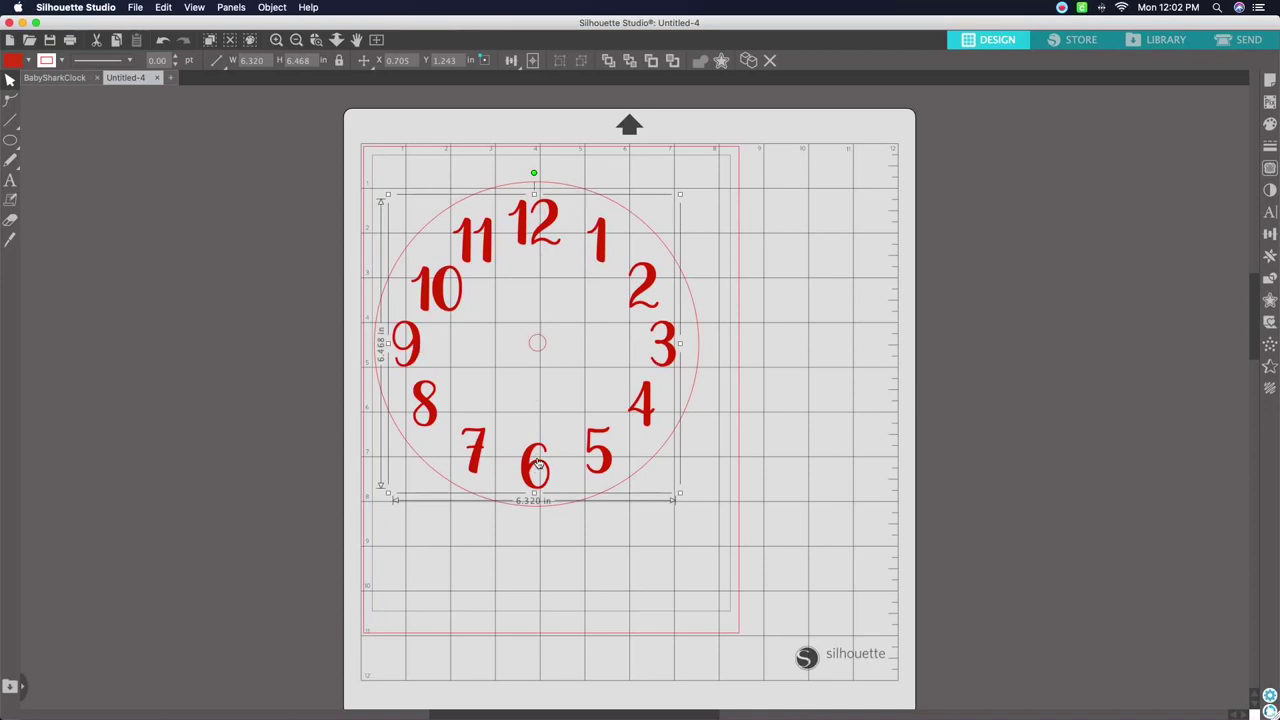
{"action": "left_click_drag", "start_coordinate": [538, 464], "coordinate": [537, 463]}
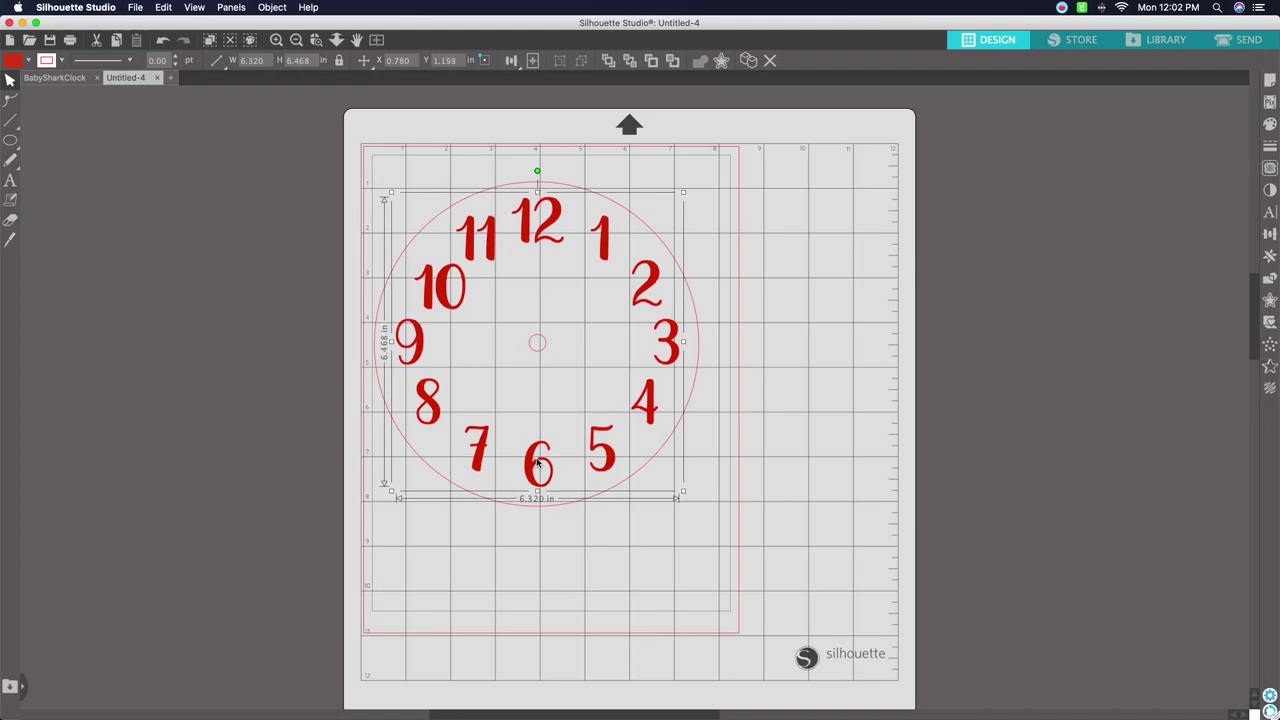
{"action": "scroll", "coordinate": [540, 360], "scroll_direction": "up", "scroll_amount": 1}
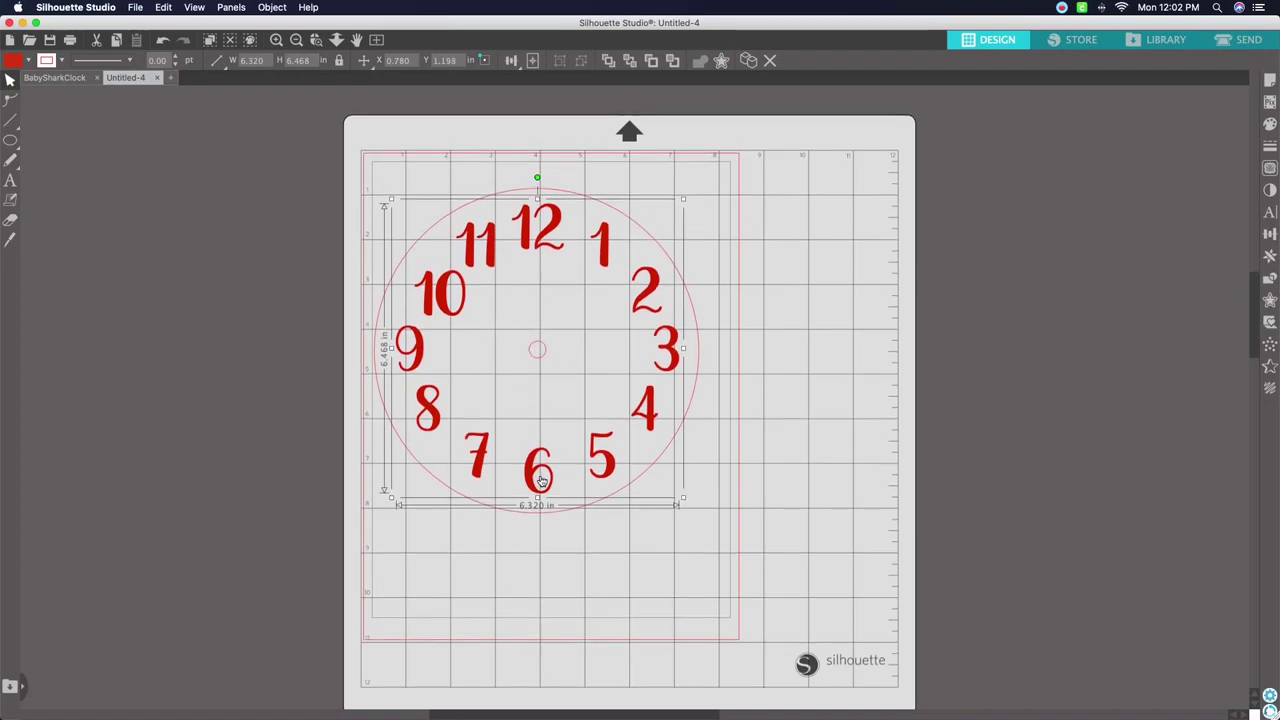
{"action": "scroll", "coordinate": [546, 390], "scroll_direction": "down", "scroll_amount": 1}
{"action": "left_click", "coordinate": [1062, 7]}
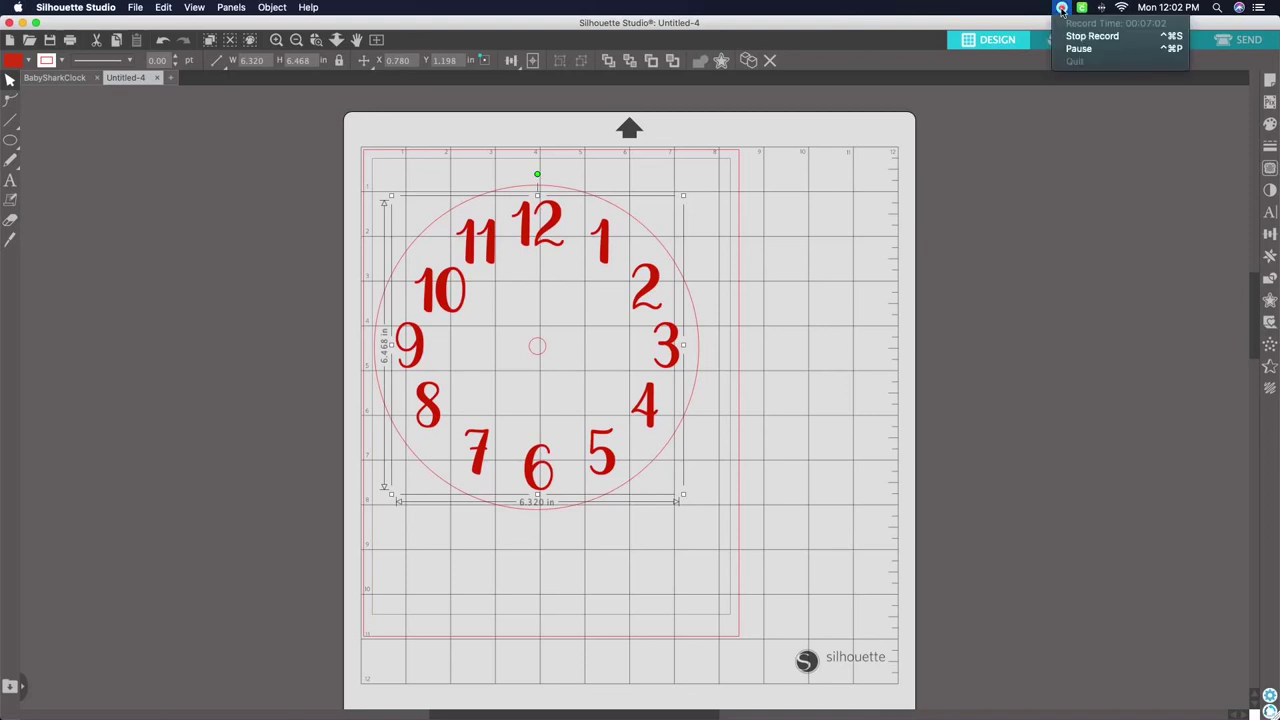
{"action": "left_click", "coordinate": [575, 360]}
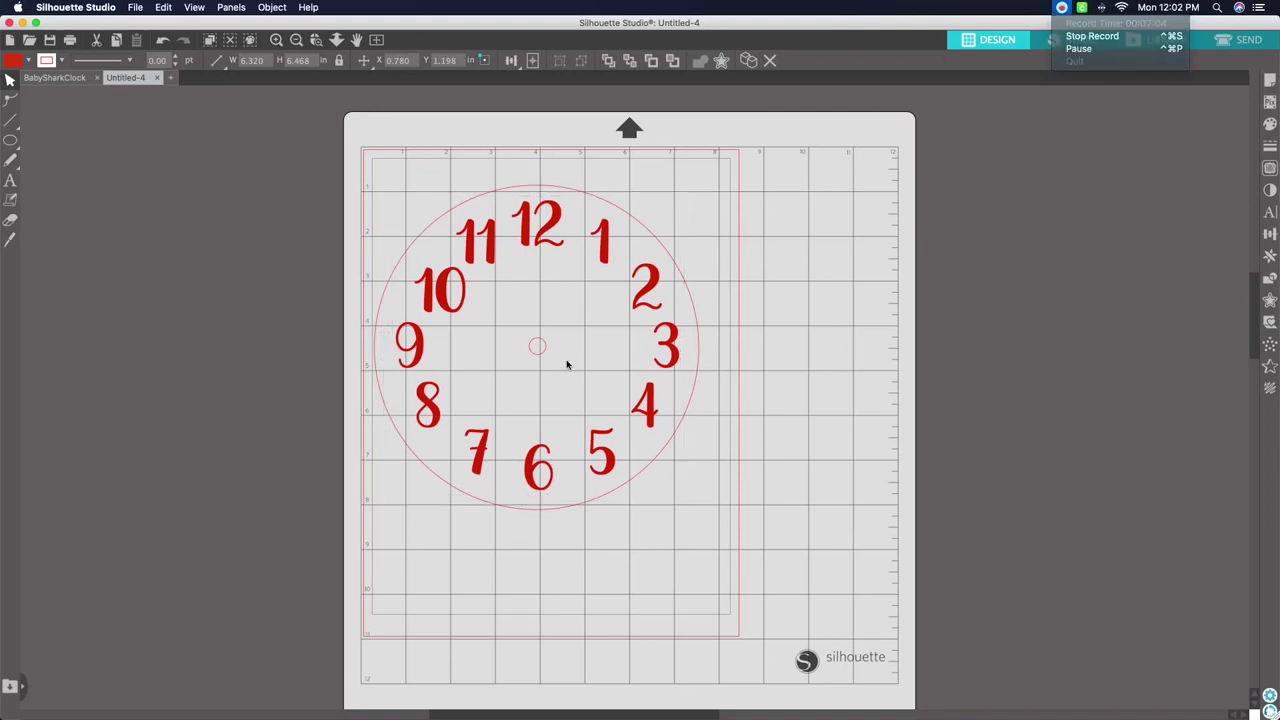
{"action": "left_click", "coordinate": [538, 455]}
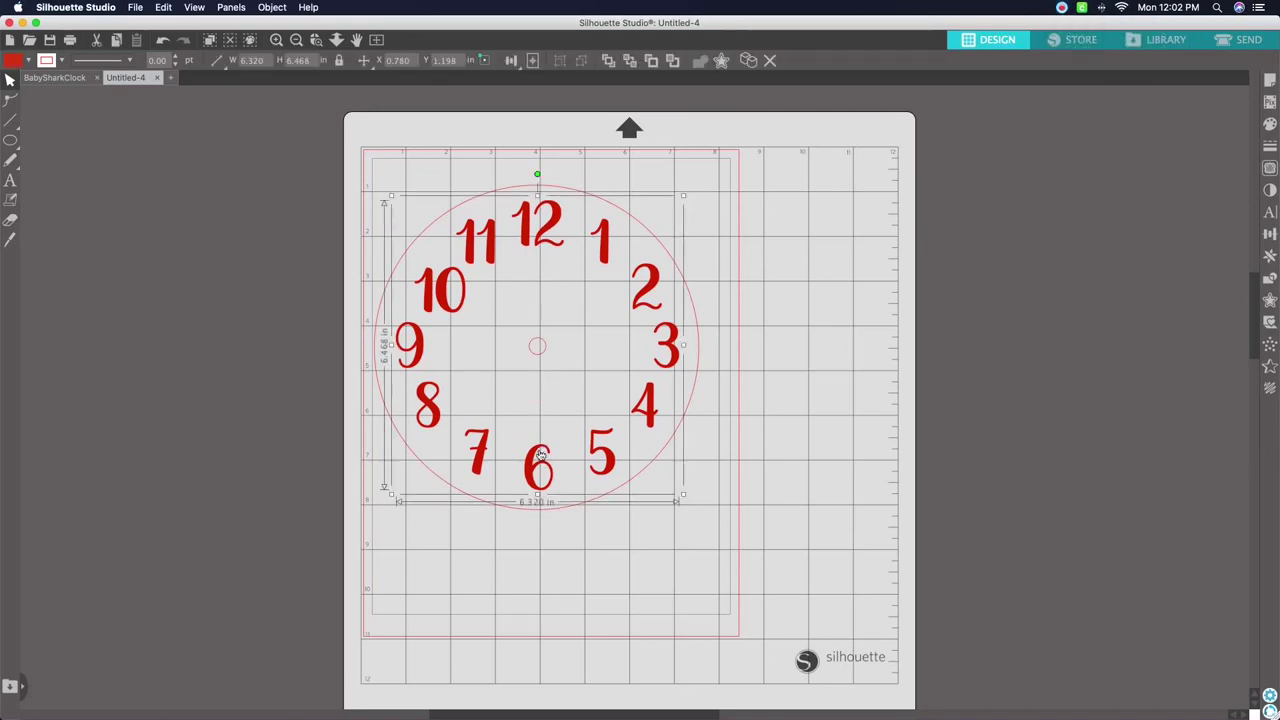
- Enlarge the numbers group to about 6.507 by 6.660 in and shift it to about X 0.705 in, Y 1.183 in
{"action": "mouse_move", "coordinate": [686, 500]}
{"action": "left_mouse_down"}
{"action": "mouse_move", "coordinate": [694, 517]}
{"action": "mouse_move", "coordinate": [674, 497]}
{"action": "left_mouse_up"}
{"action": "left_click_drag", "start_coordinate": [675, 497], "coordinate": [693, 521]}
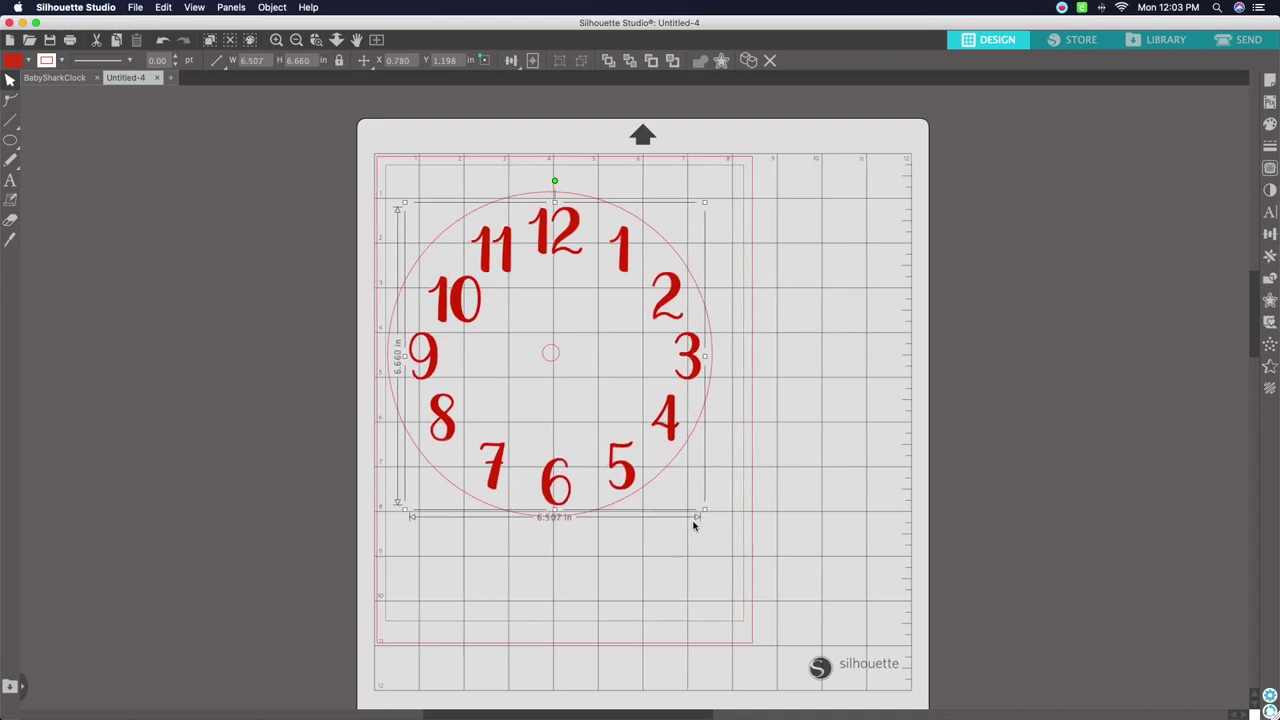
{"action": "left_click", "coordinate": [617, 481]}
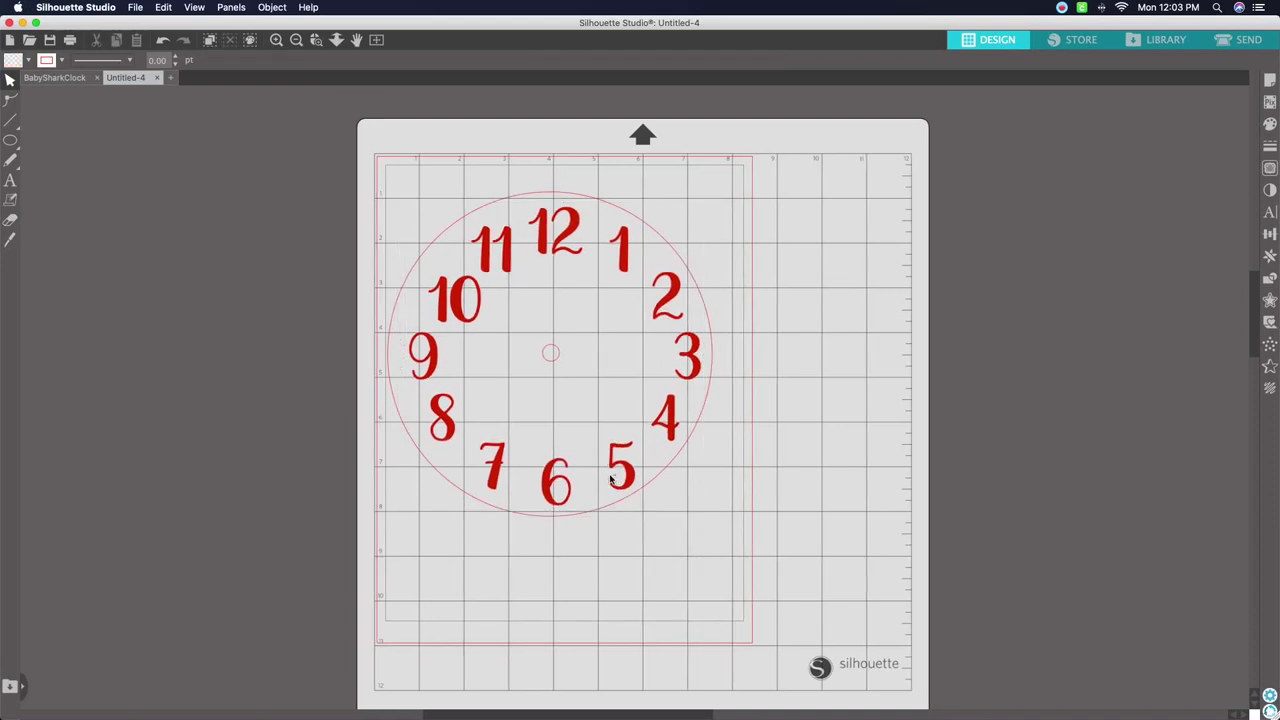
{"action": "left_click_drag", "start_coordinate": [559, 485], "coordinate": [555, 486]}
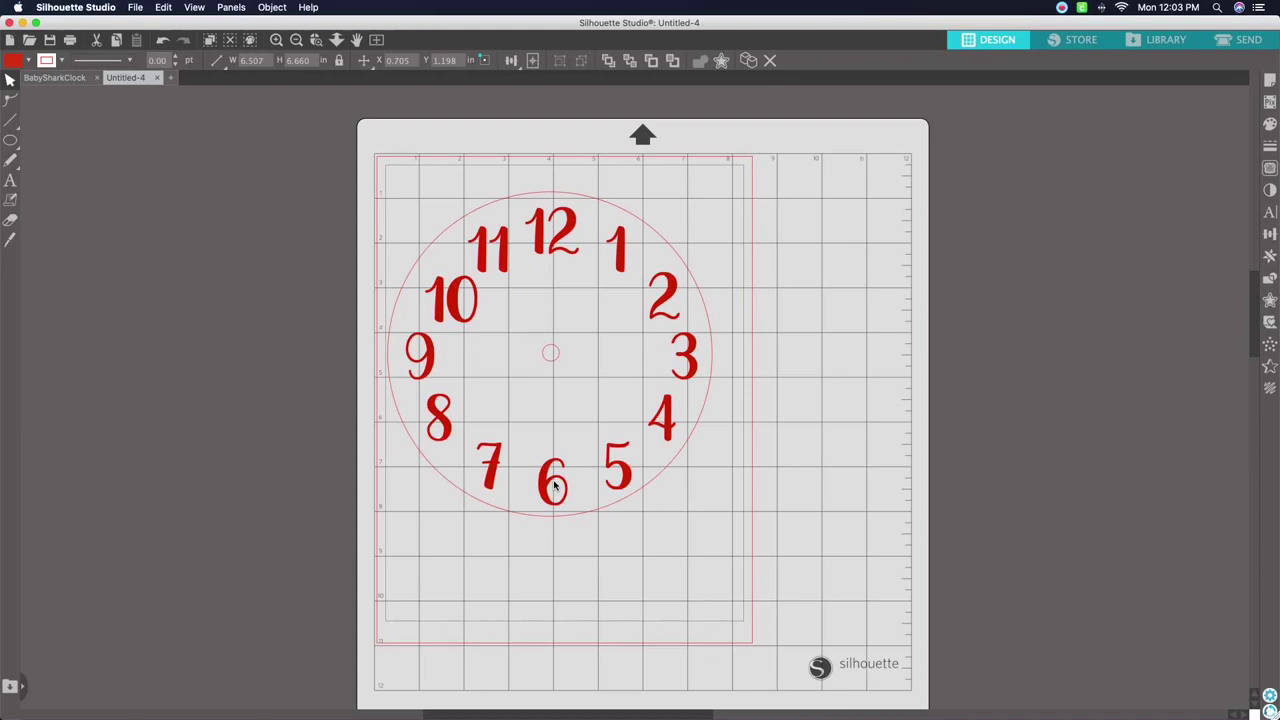
{"action": "left_click_drag", "start_coordinate": [555, 485], "coordinate": [555, 485]}
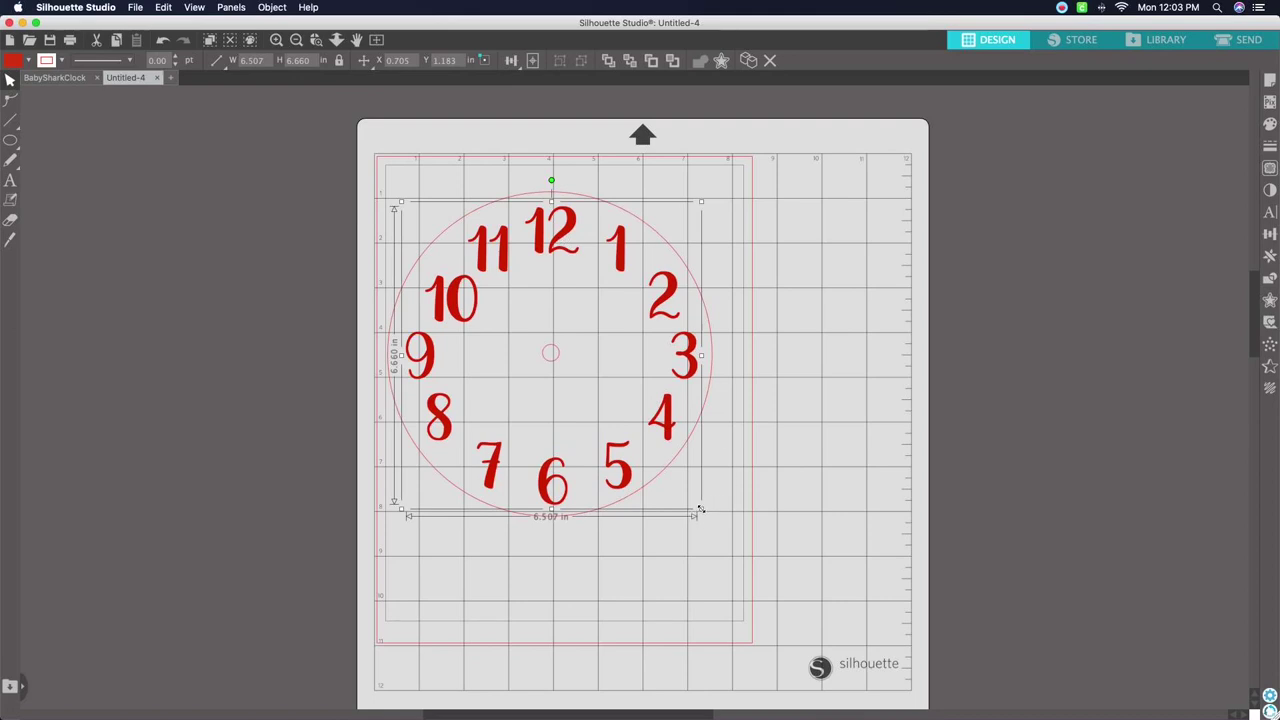
- Scale the numbers group down to about 6.323 by 6.471 in and move it off the page beside the cutting mat
{"action": "left_click_drag", "start_coordinate": [700, 510], "coordinate": [699, 510]}
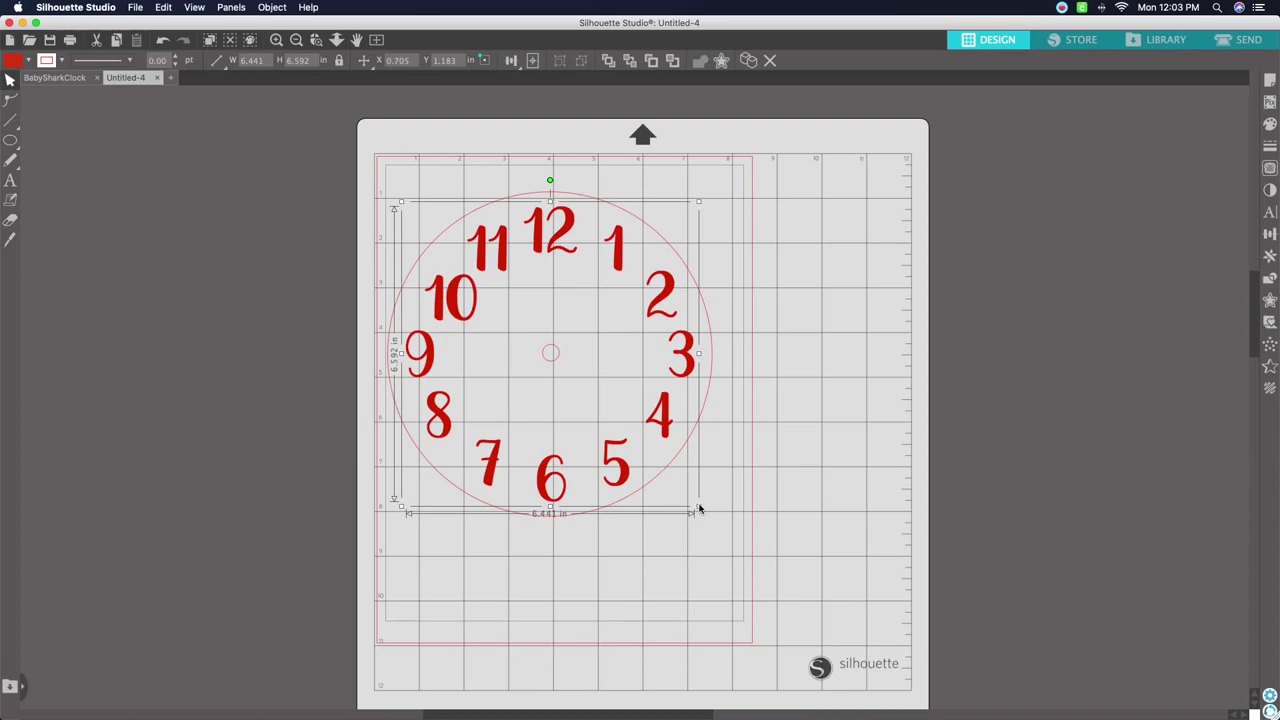
{"action": "left_click_drag", "start_coordinate": [699, 510], "coordinate": [695, 504]}
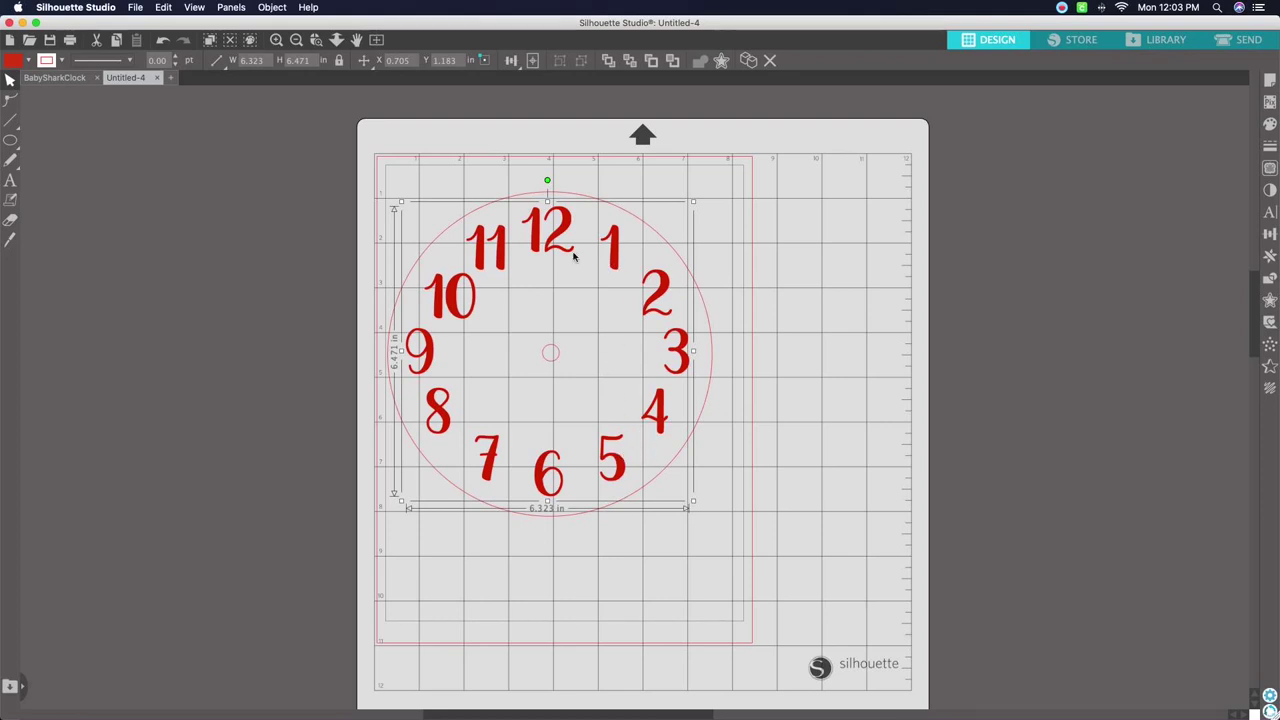
{"action": "left_click_drag", "start_coordinate": [655, 253], "coordinate": [1200, 369]}
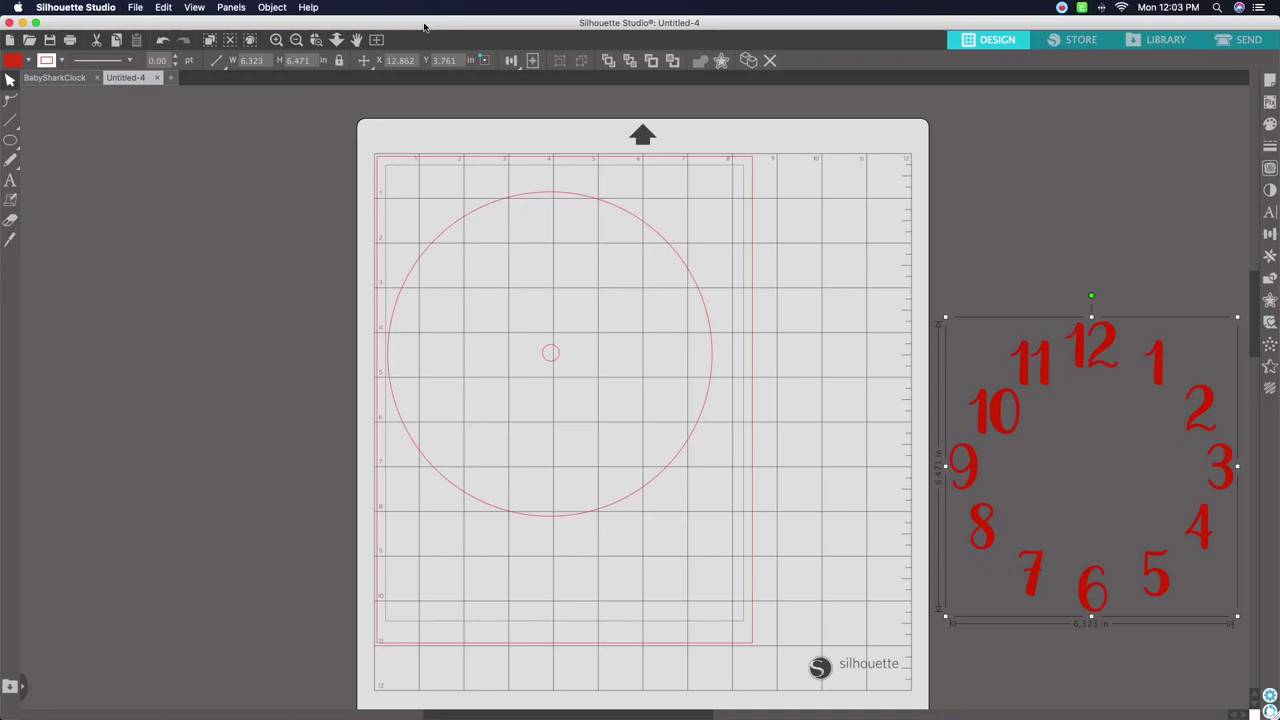
- Open the desktop PNG folder and place 13_NoText_Birthday_Shark_1.png as the fill of the large circle
{"action": "left_click_drag", "start_coordinate": [426, 20], "coordinate": [498, 15]}
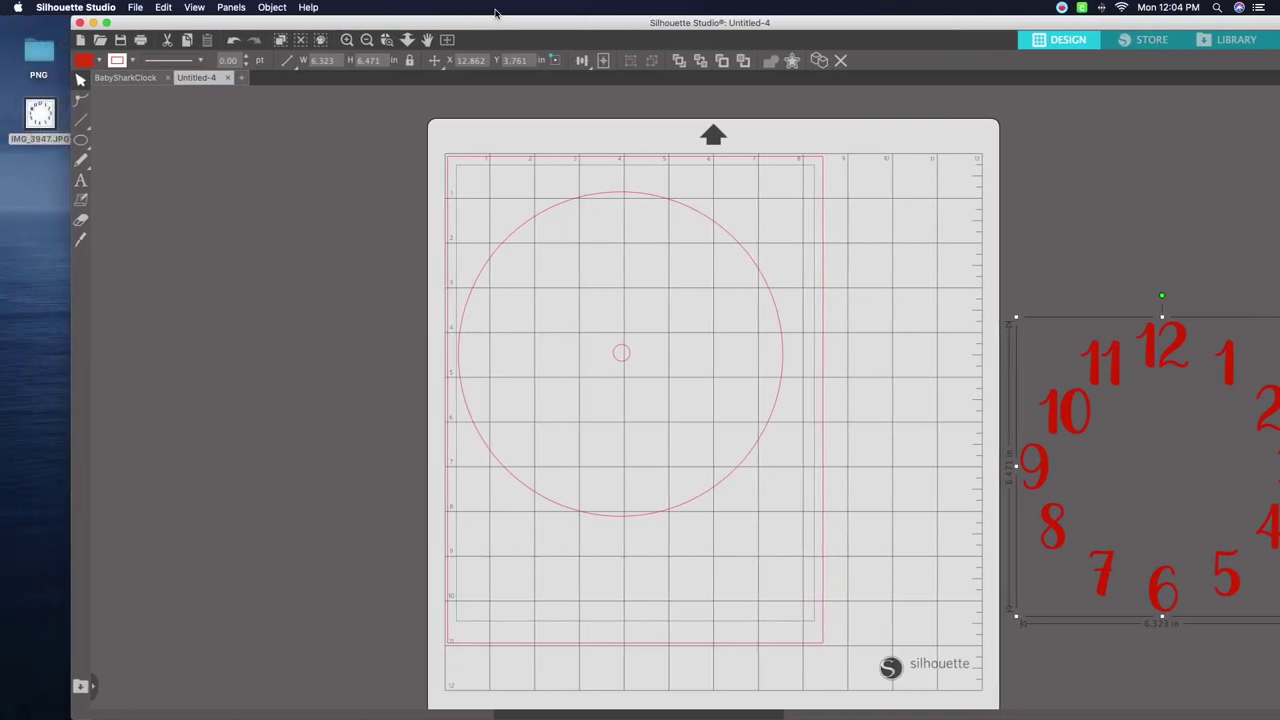
{"action": "left_click", "coordinate": [45, 57]}
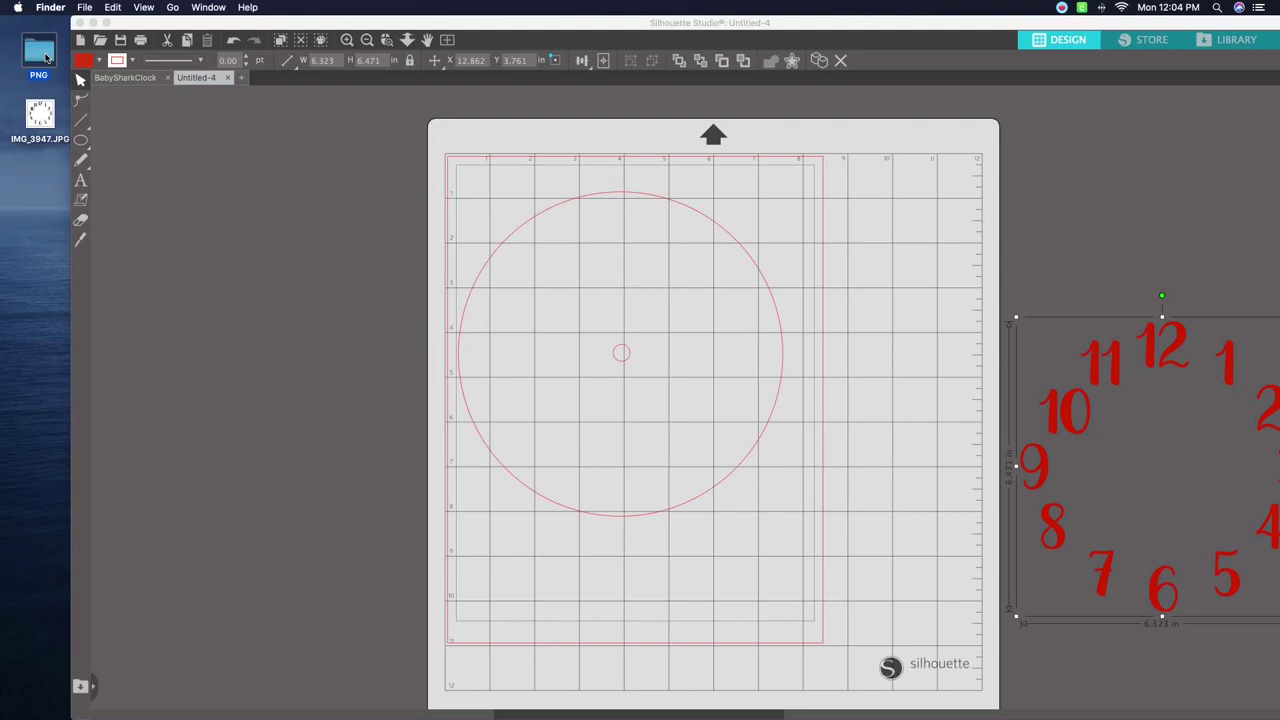
{"action": "double_click", "coordinate": [45, 57]}
{"action": "left_click_drag", "start_coordinate": [200, 22], "coordinate": [170, 18]}
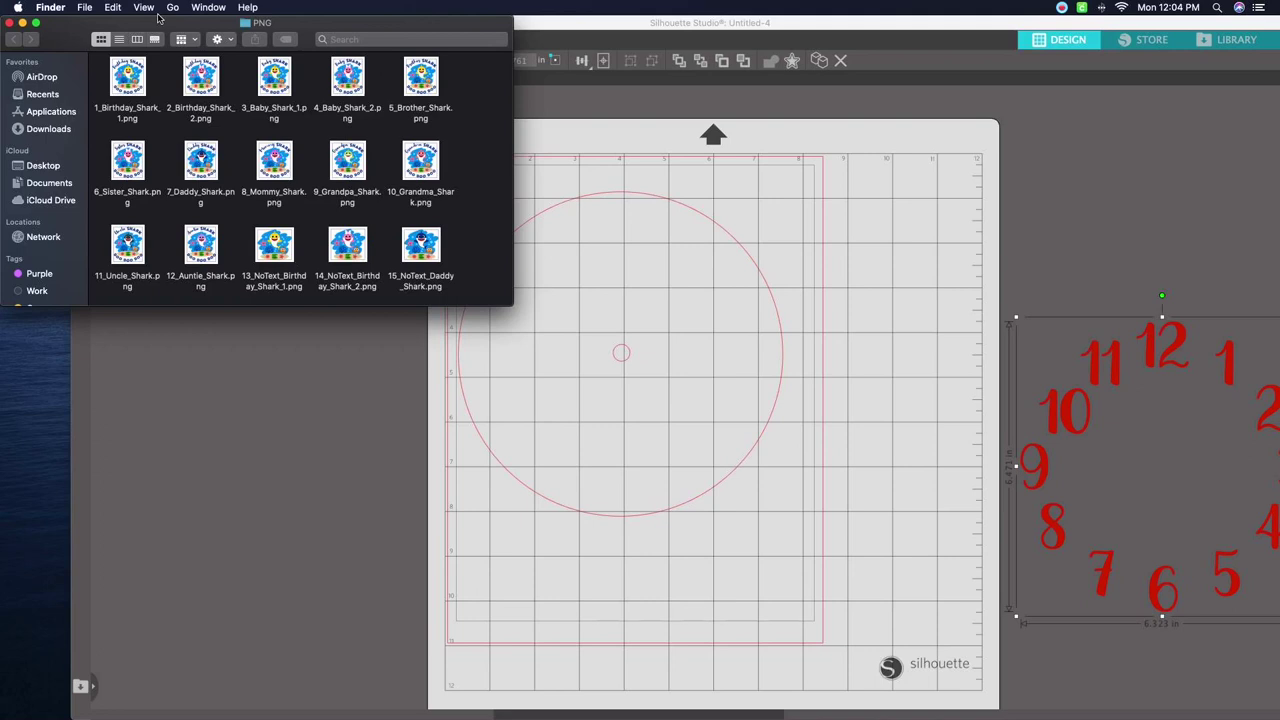
{"action": "left_click", "coordinate": [269, 242]}
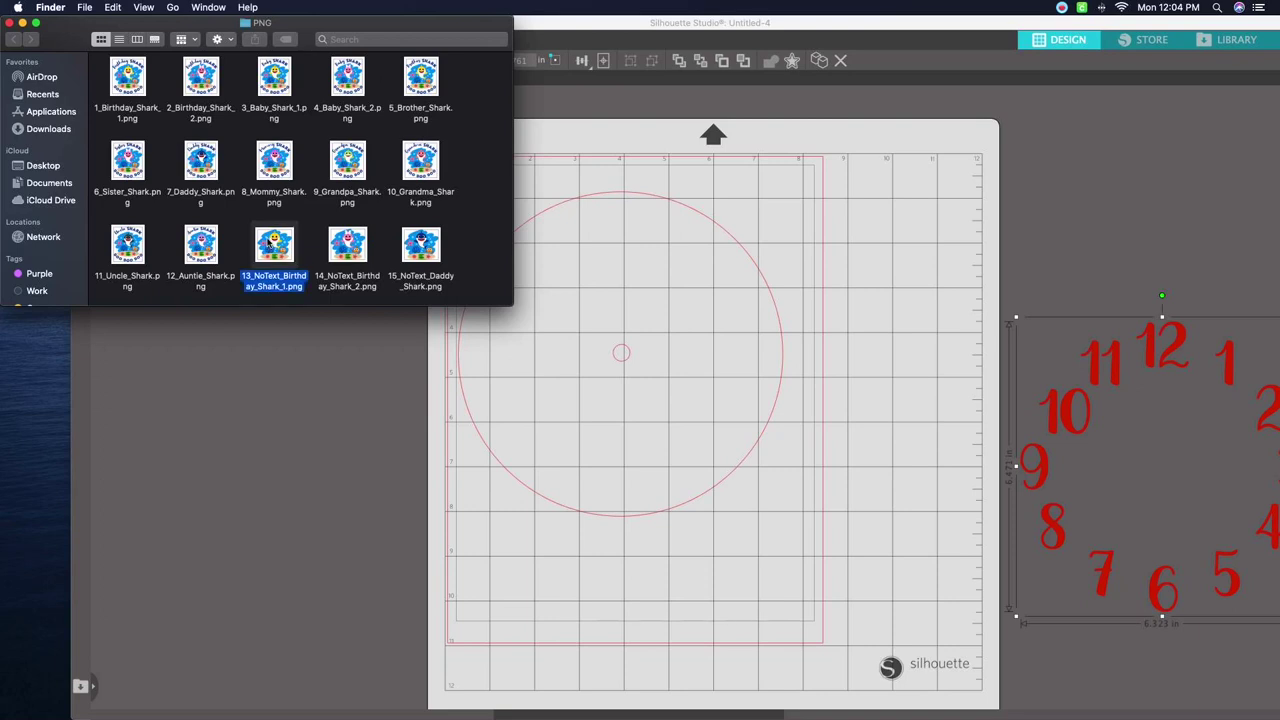
{"action": "left_click_drag", "start_coordinate": [269, 242], "coordinate": [556, 278]}
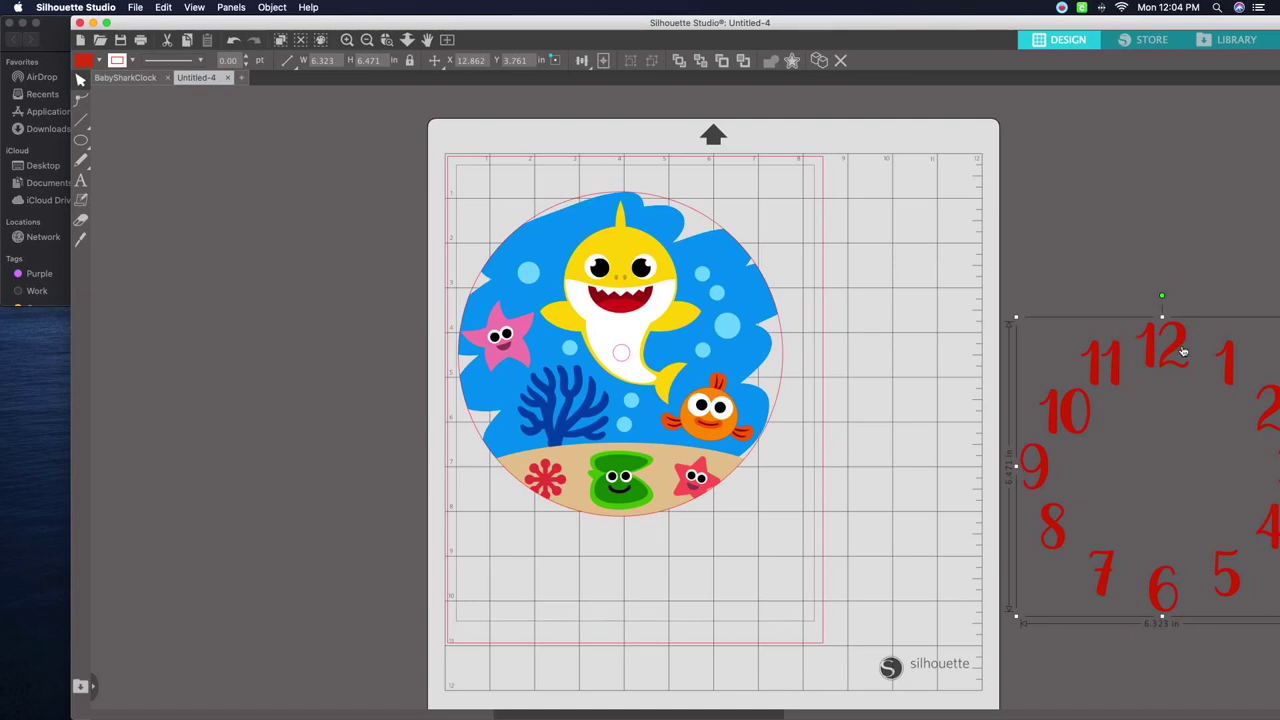
- Bring the clock numbers to the front and position them over the shark image at about X 0.780 in and Y 1.273 in
{"action": "left_click_drag", "start_coordinate": [1177, 347], "coordinate": [815, 288]}
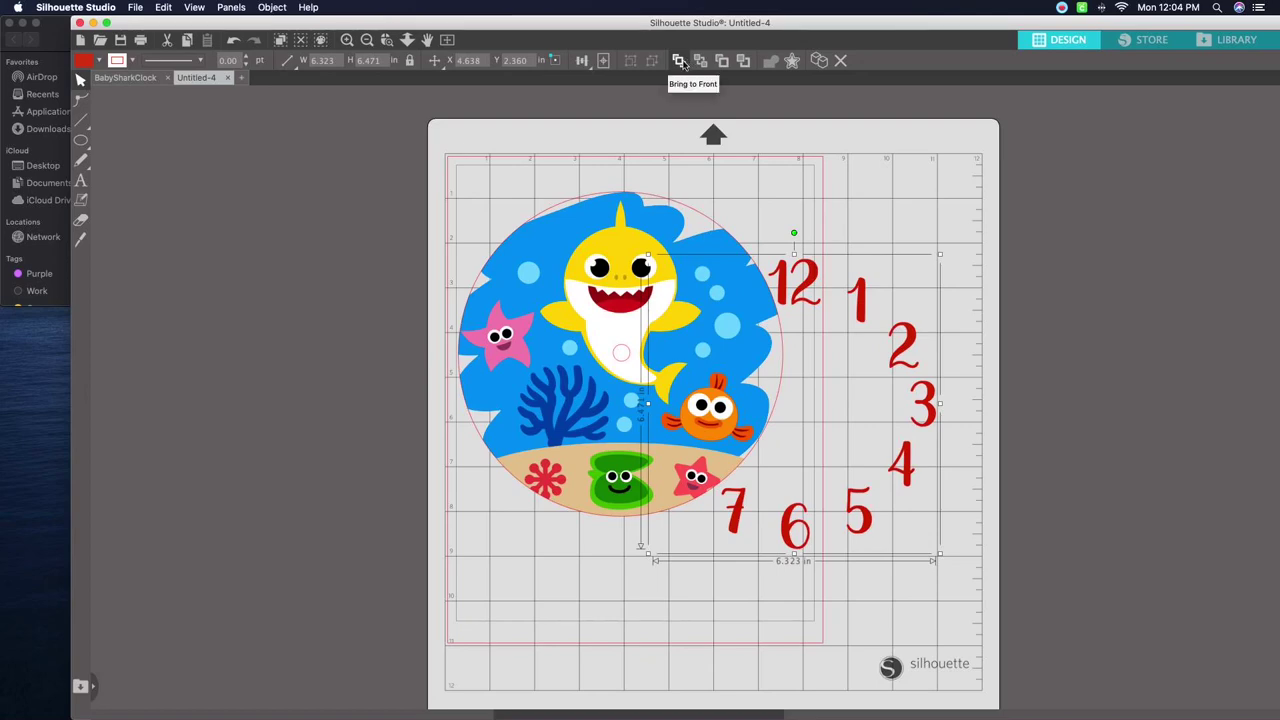
{"action": "left_click", "coordinate": [686, 62]}
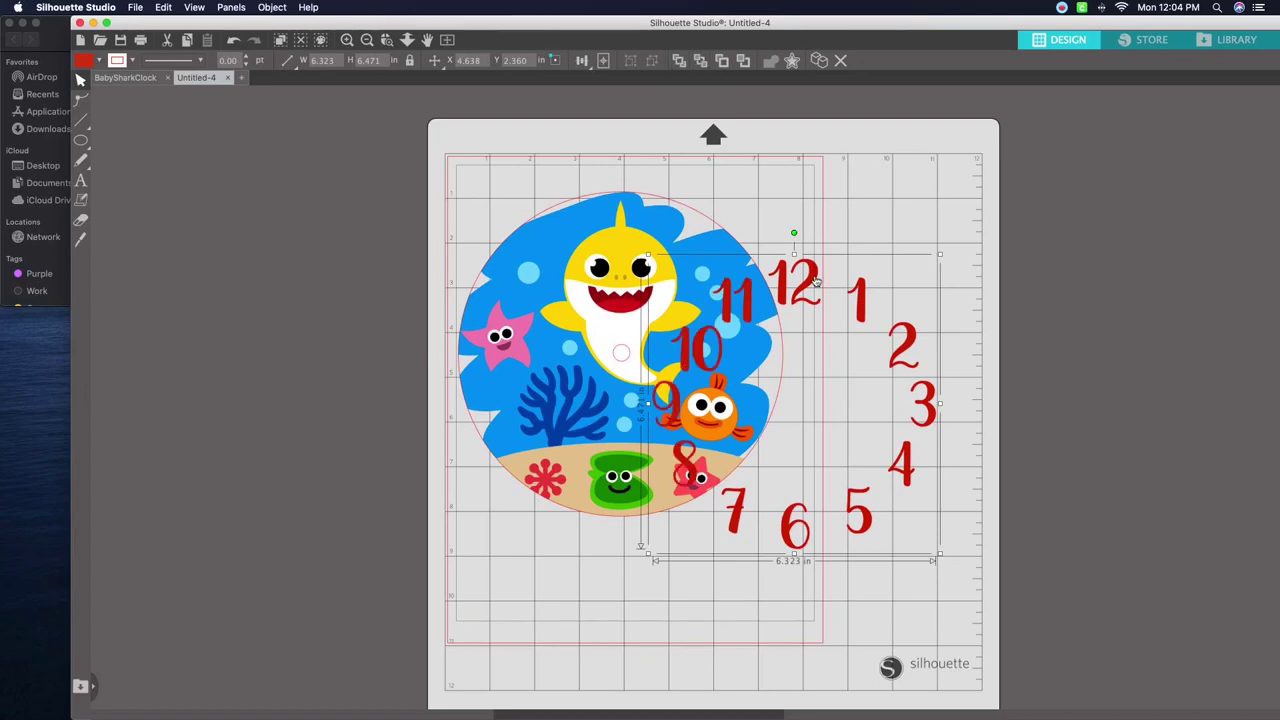
{"action": "left_click_drag", "start_coordinate": [793, 275], "coordinate": [634, 233]}
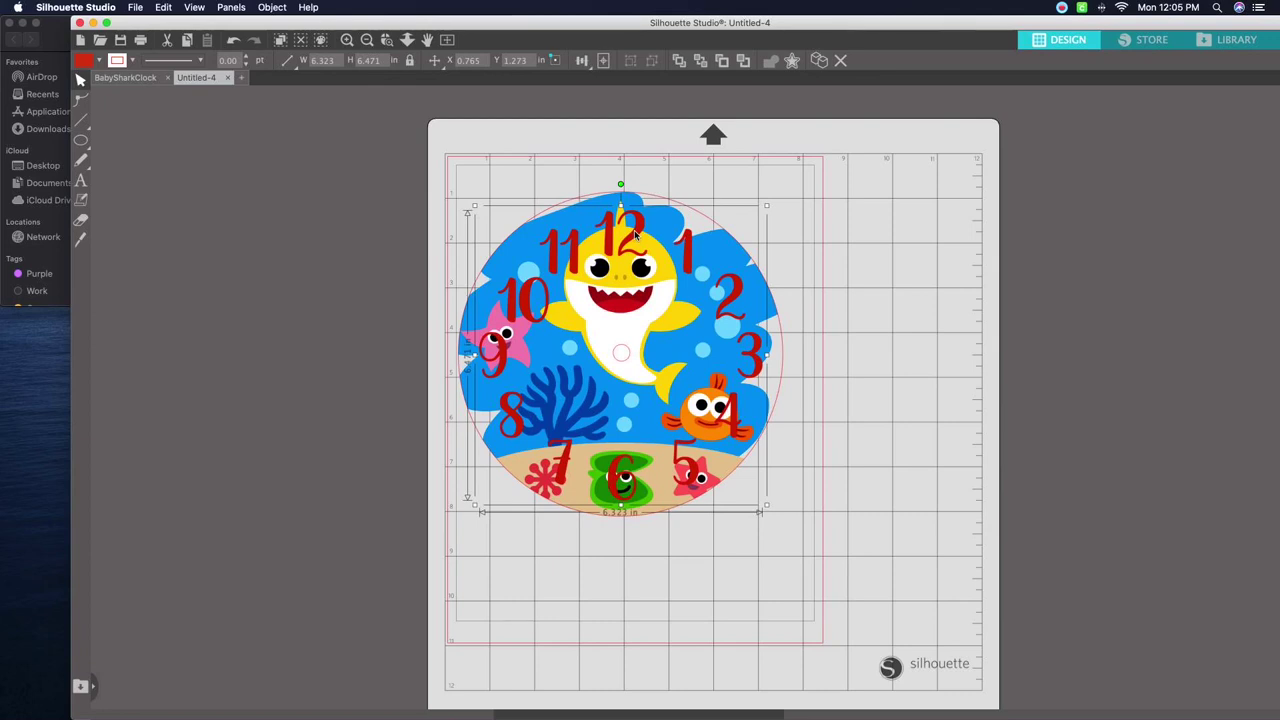
{"action": "left_click_drag", "start_coordinate": [634, 233], "coordinate": [635, 234]}
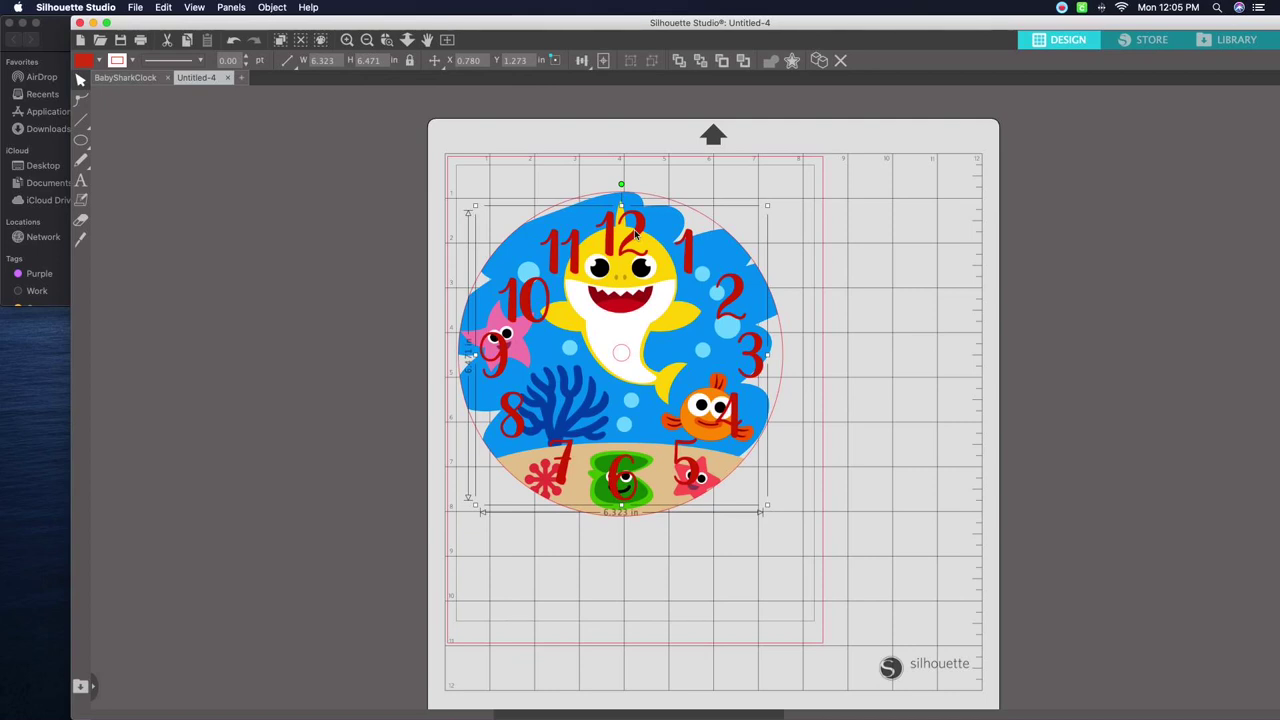
{"action": "left_click", "coordinate": [1172, 240]}
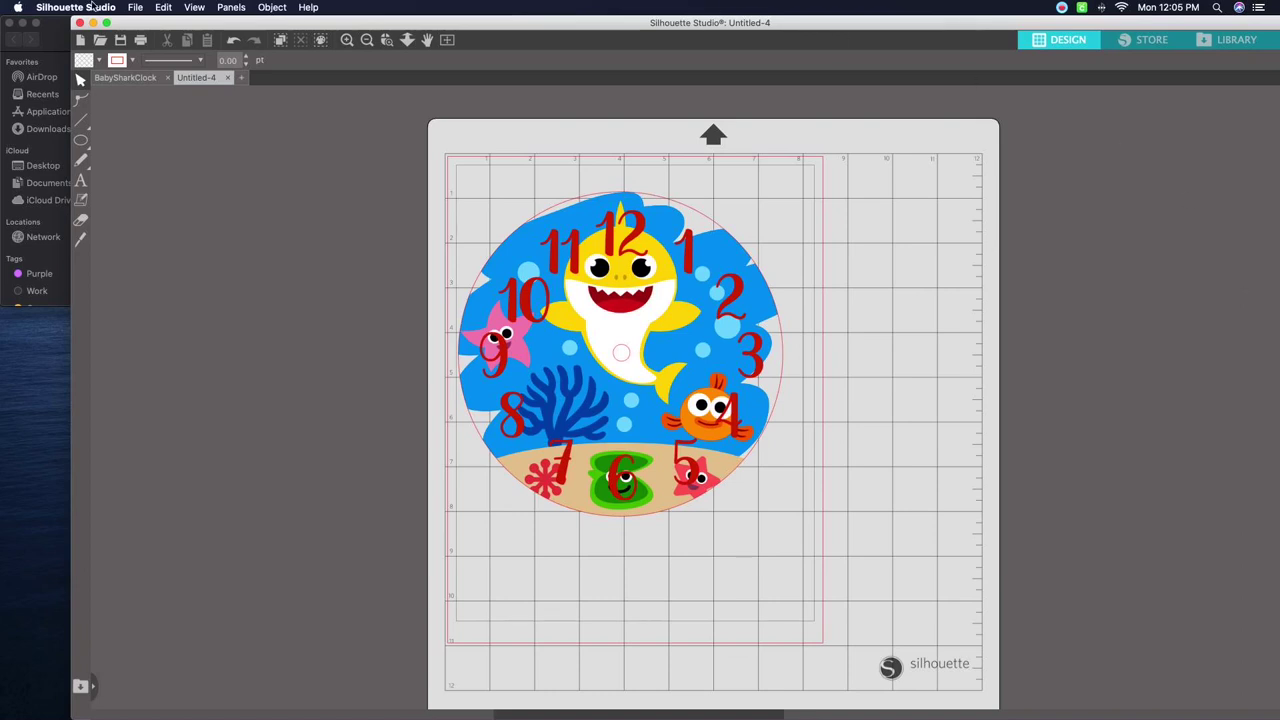
- Print one copy of the design on the HP OfficeJet Pro 6970 using glossy specialty paper and best quality
{"action": "double_click", "coordinate": [139, 26]}
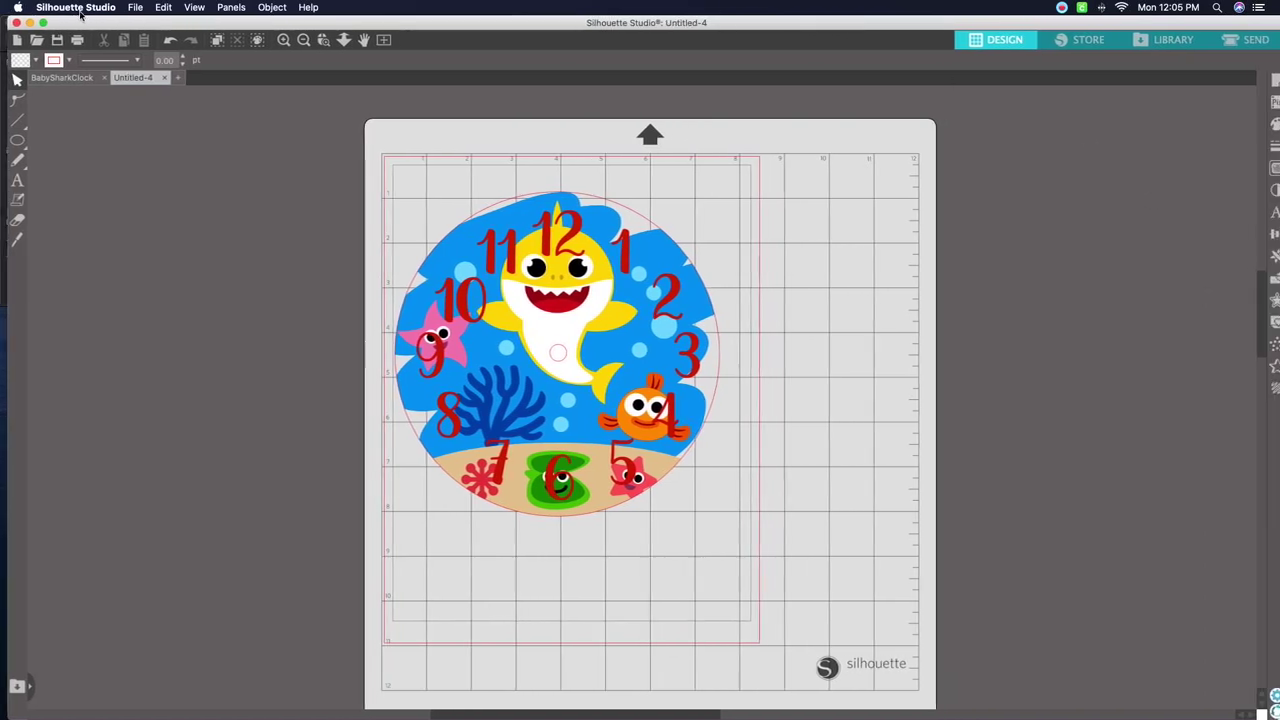
{"action": "left_click", "coordinate": [135, 8]}
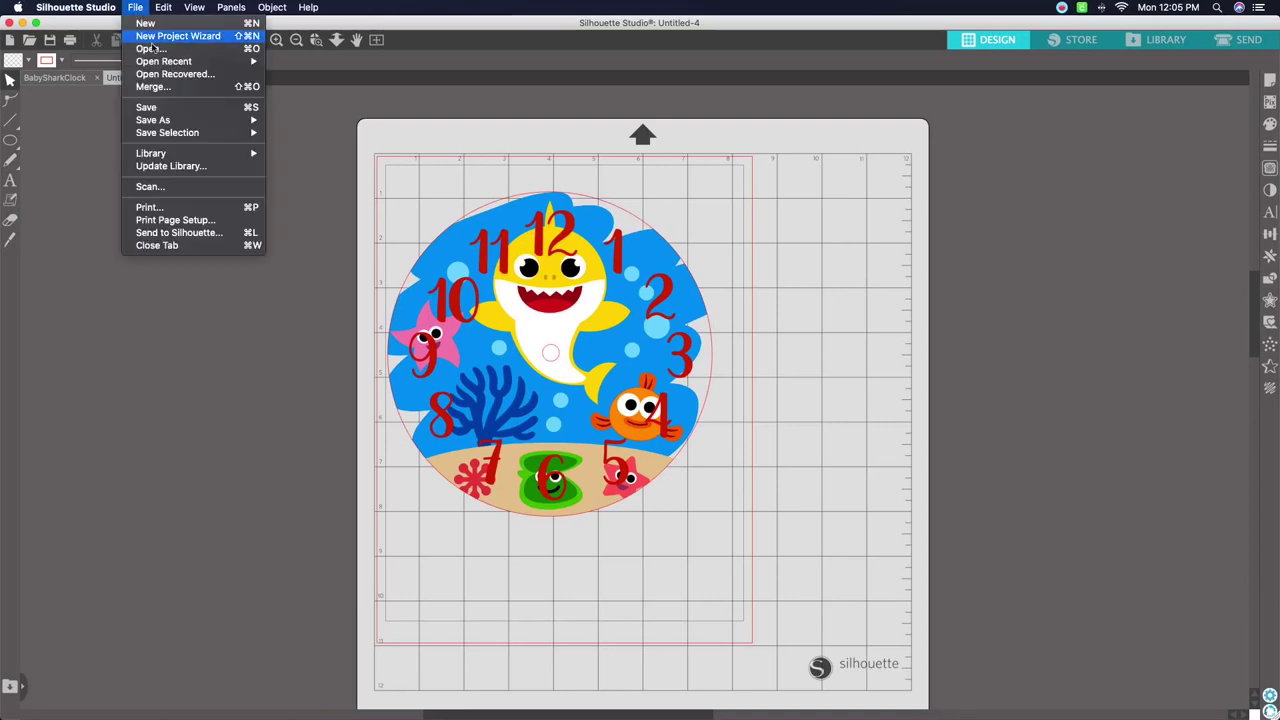
{"action": "left_click", "coordinate": [172, 210]}
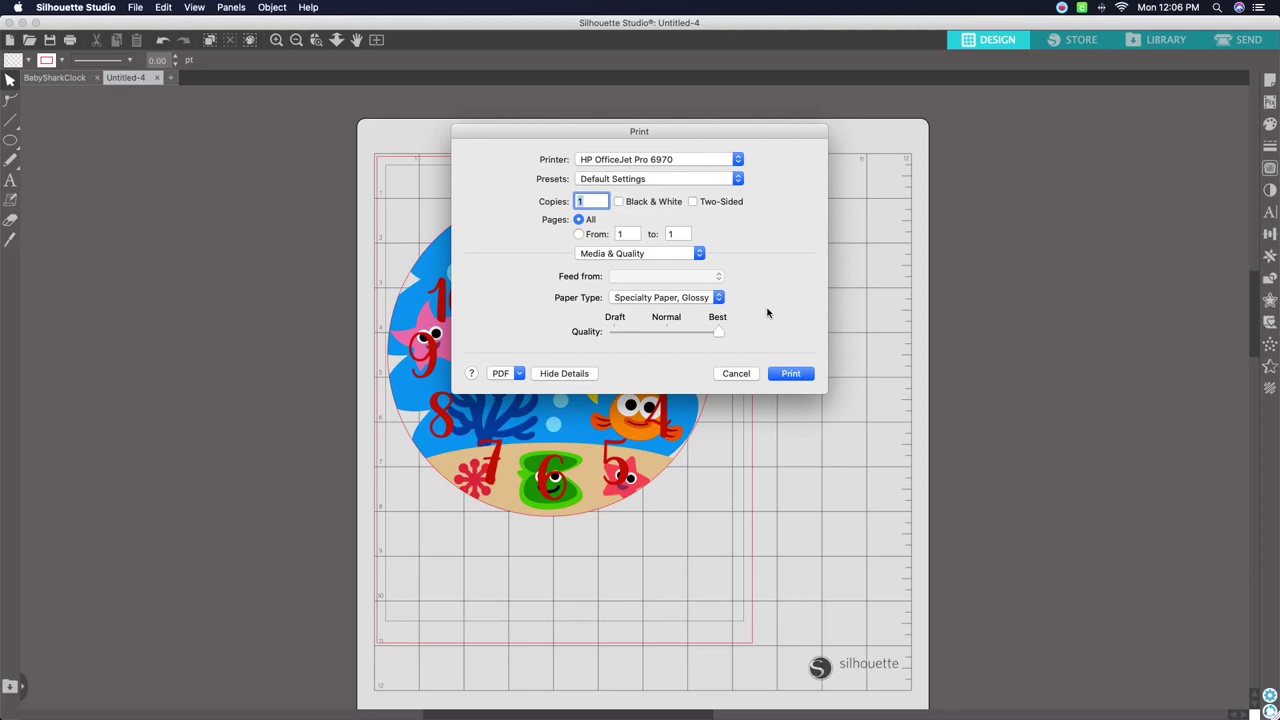
{"action": "left_click", "coordinate": [791, 373]}
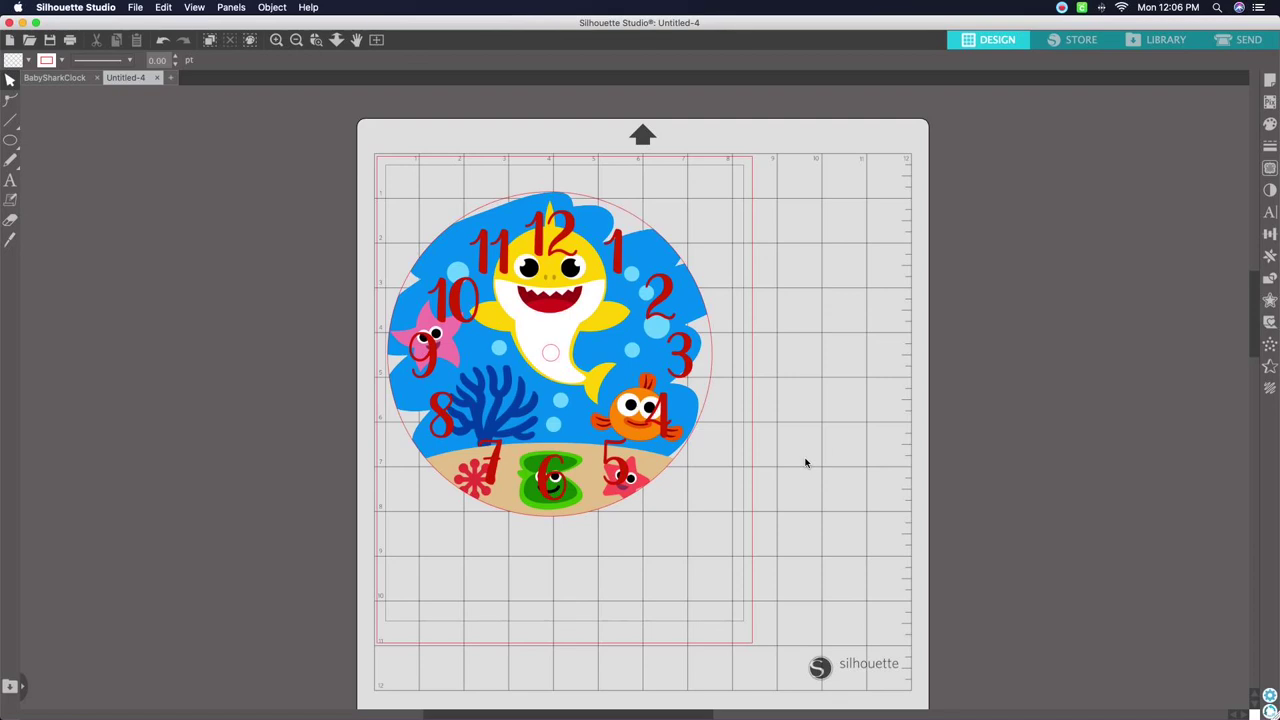
{"action": "left_click", "coordinate": [556, 228]}
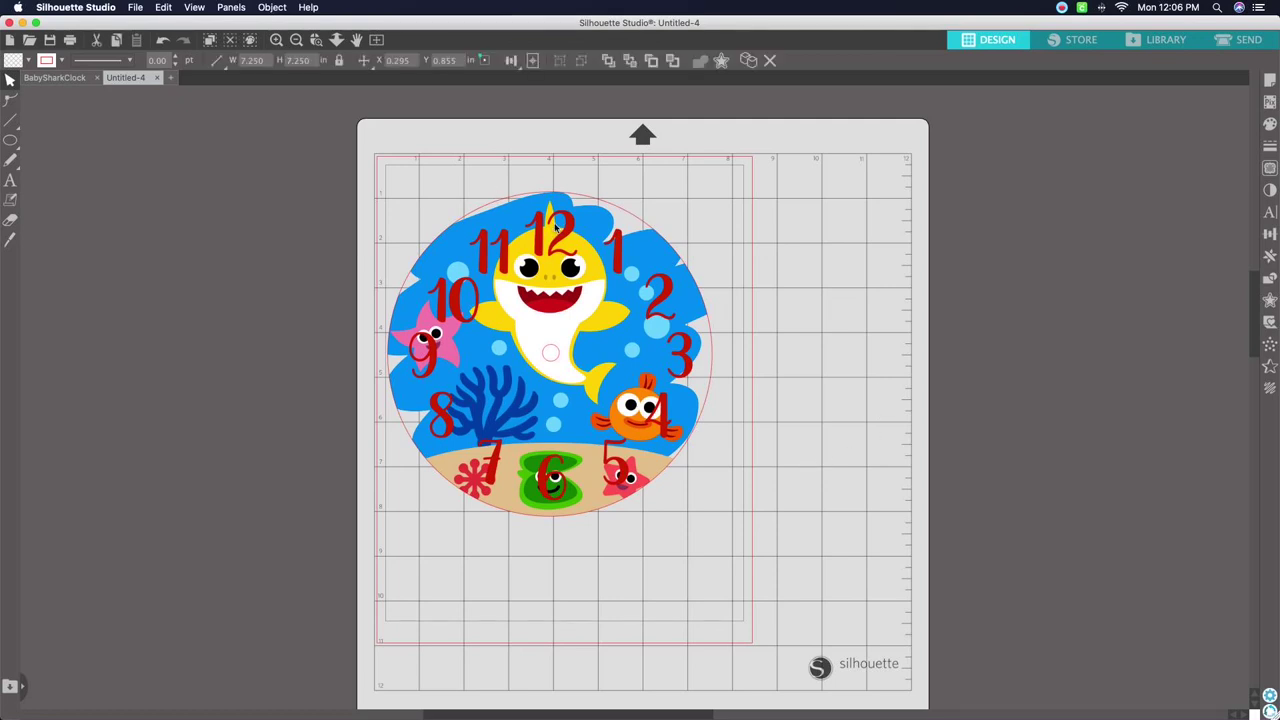
{"action": "left_click_drag", "start_coordinate": [556, 227], "coordinate": [594, 229]}
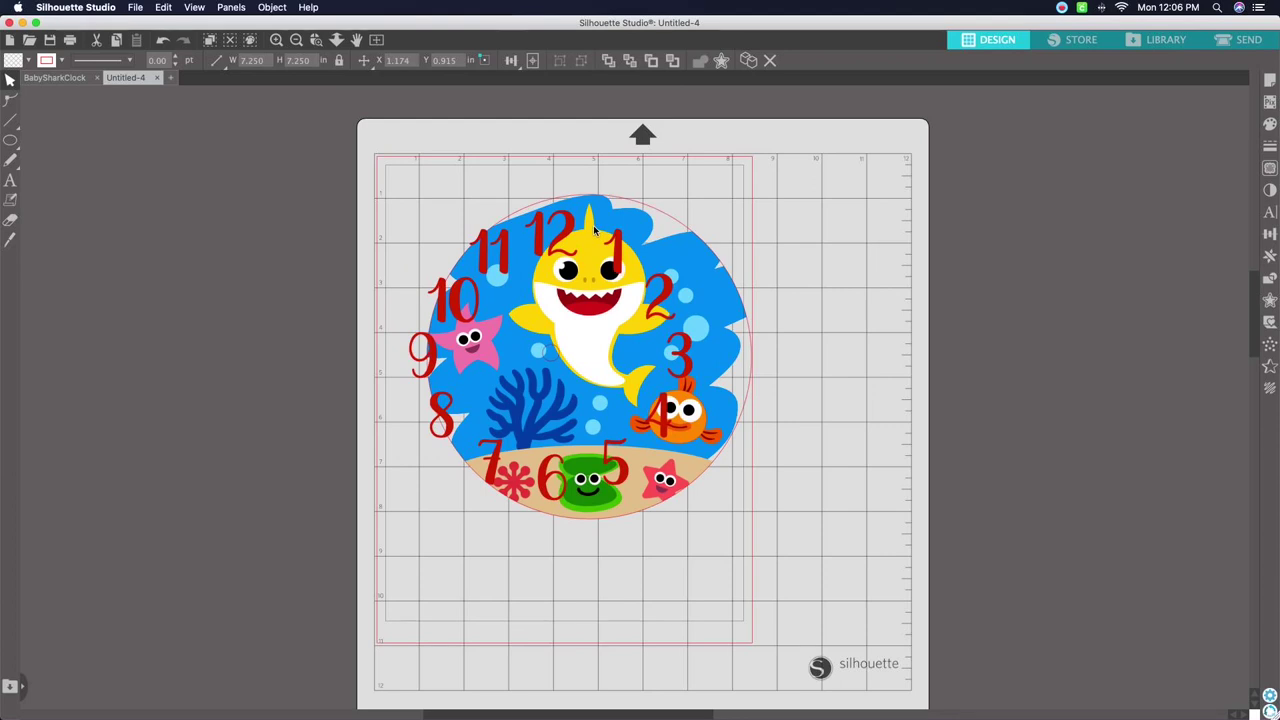
{"action": "left_click", "coordinate": [165, 41]}
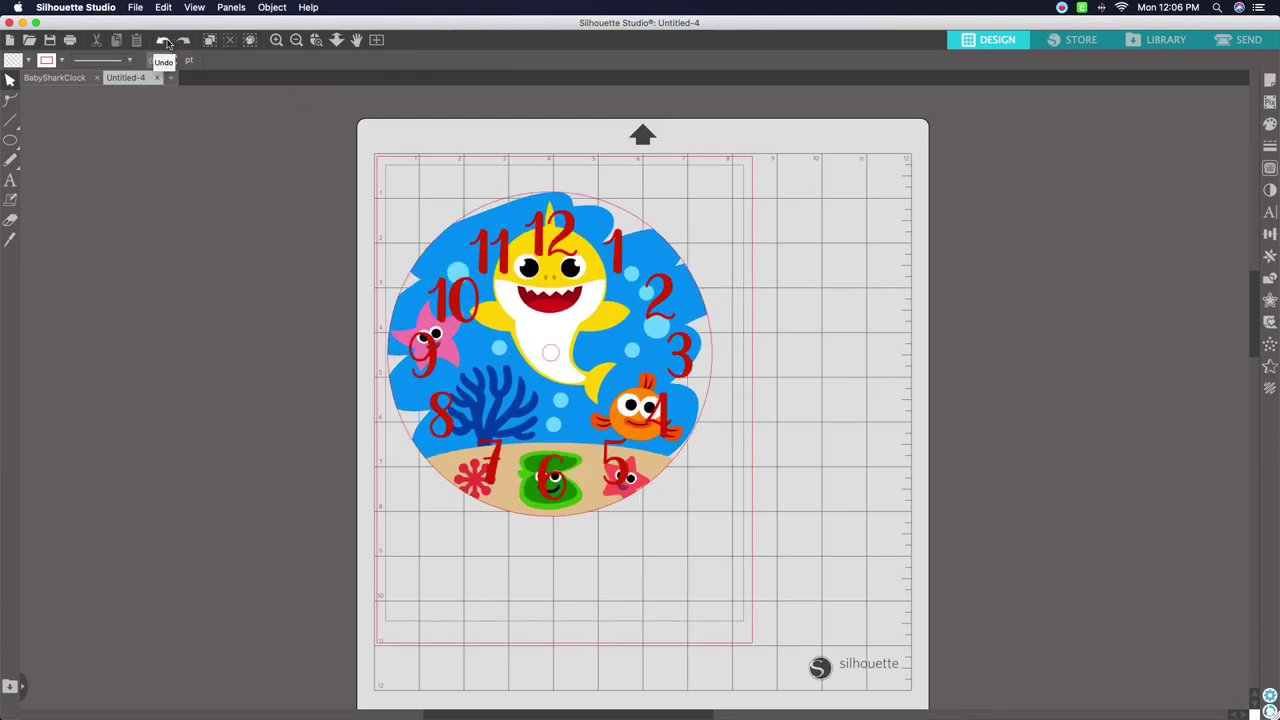
{"action": "left_click", "coordinate": [549, 236]}
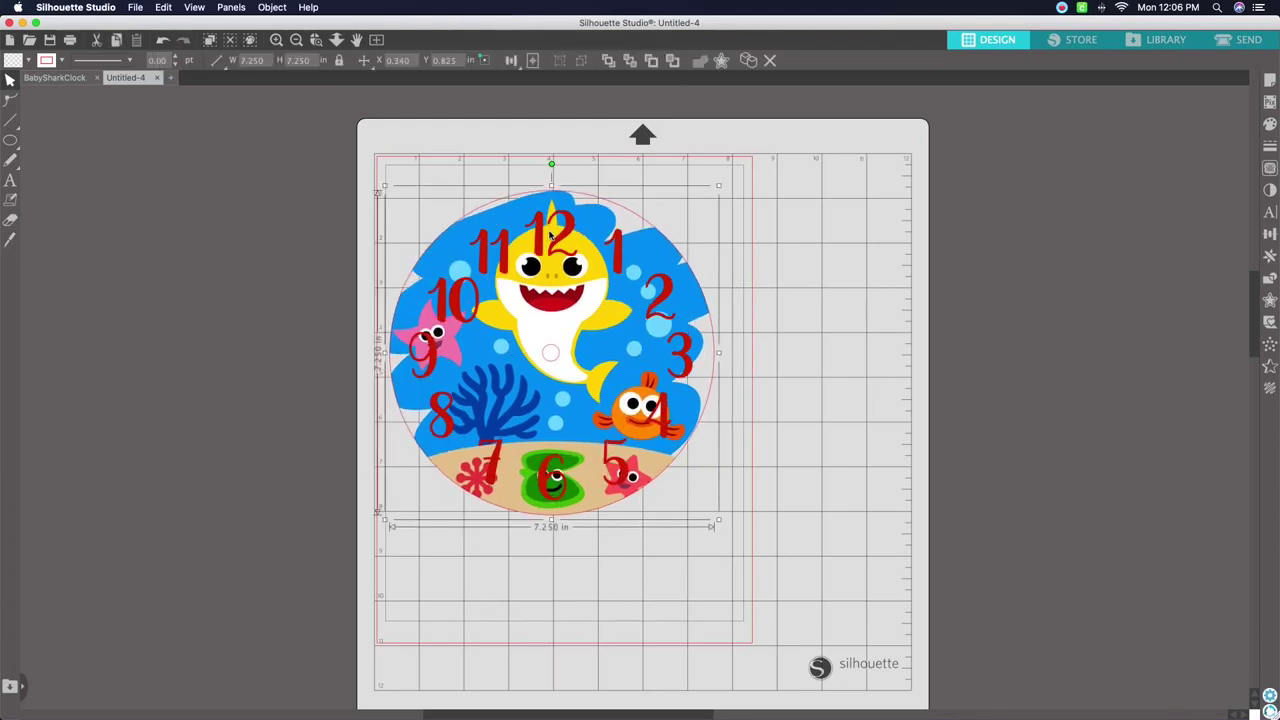
{"action": "left_click_drag", "start_coordinate": [549, 234], "coordinate": [553, 232]}
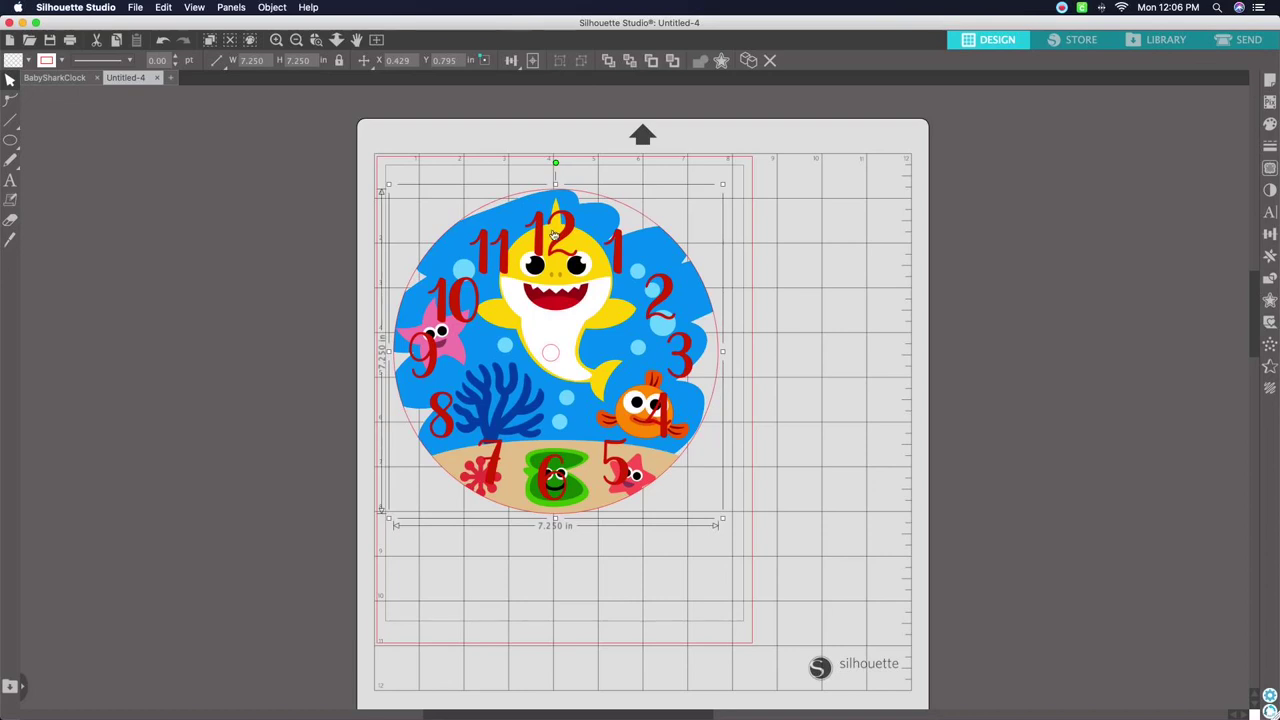
{"action": "left_click", "coordinate": [161, 44]}
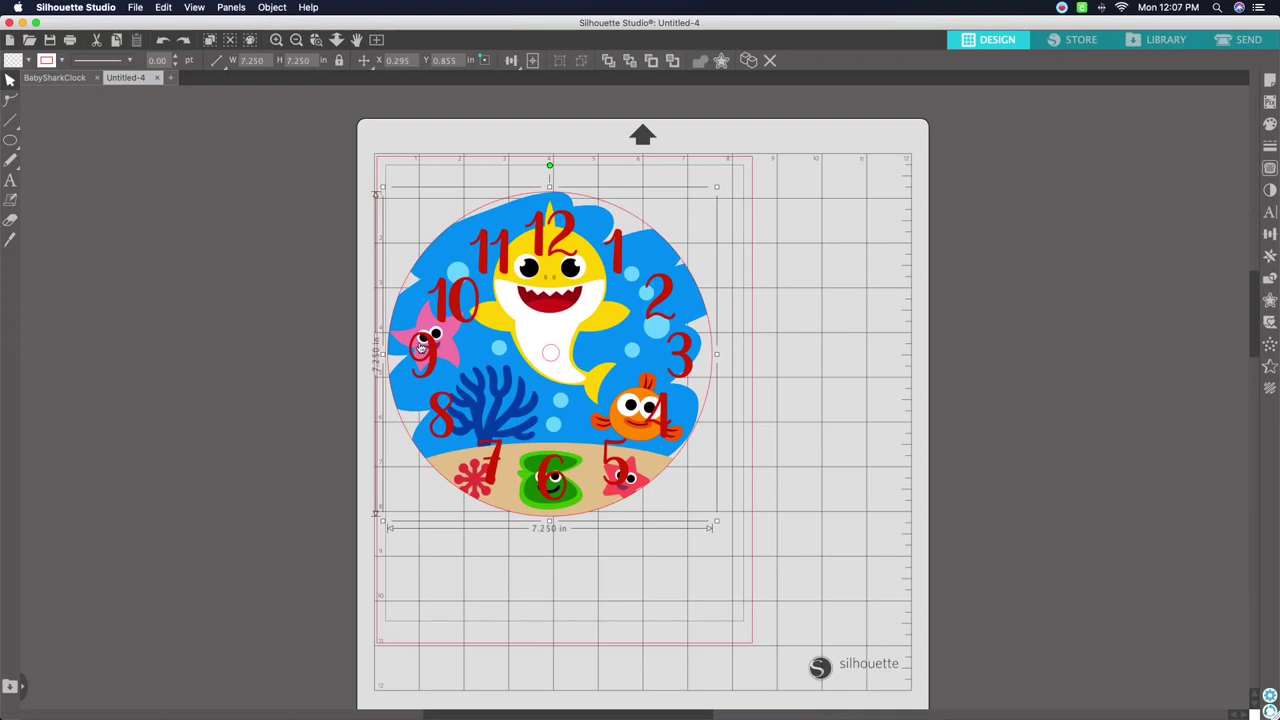
- Move the clock numbers off the cutting mat to about X 12.951 in and Y 2.971 in, and open the cut send settings
{"action": "left_click", "coordinate": [615, 458]}
{"action": "left_click_drag", "start_coordinate": [615, 458], "coordinate": [1162, 538]}
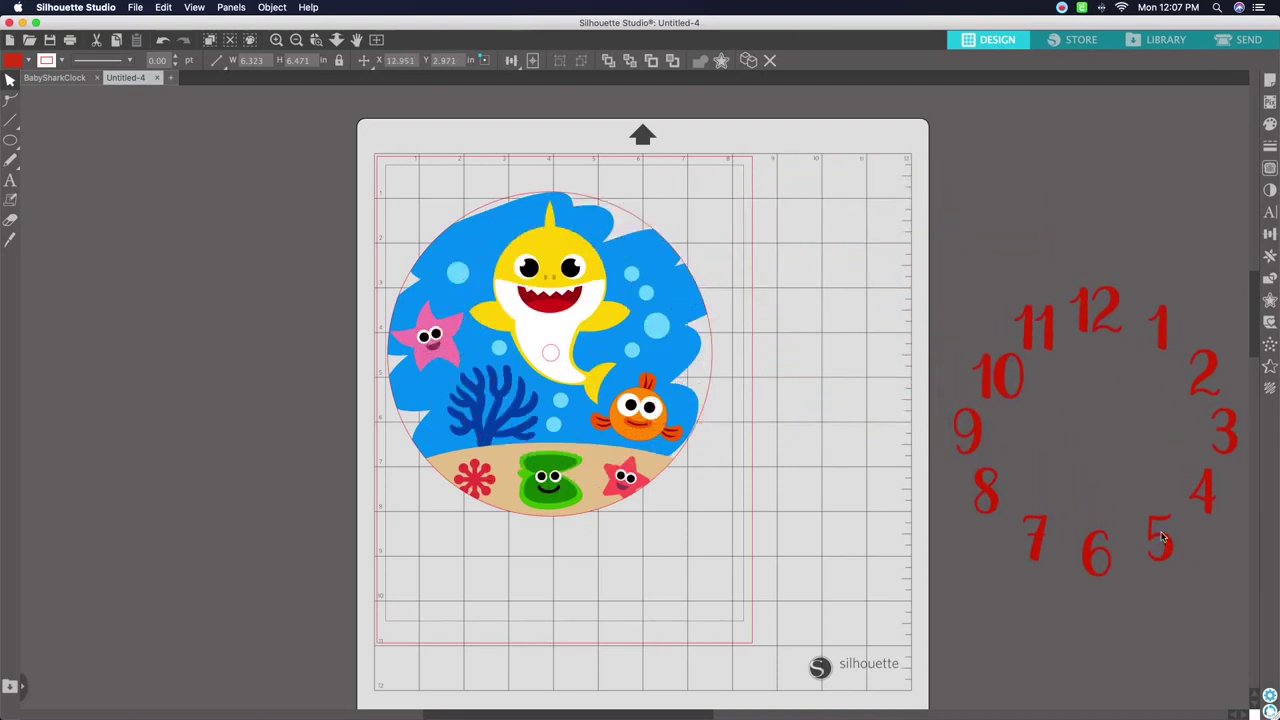
{"action": "left_click", "coordinate": [1158, 535]}
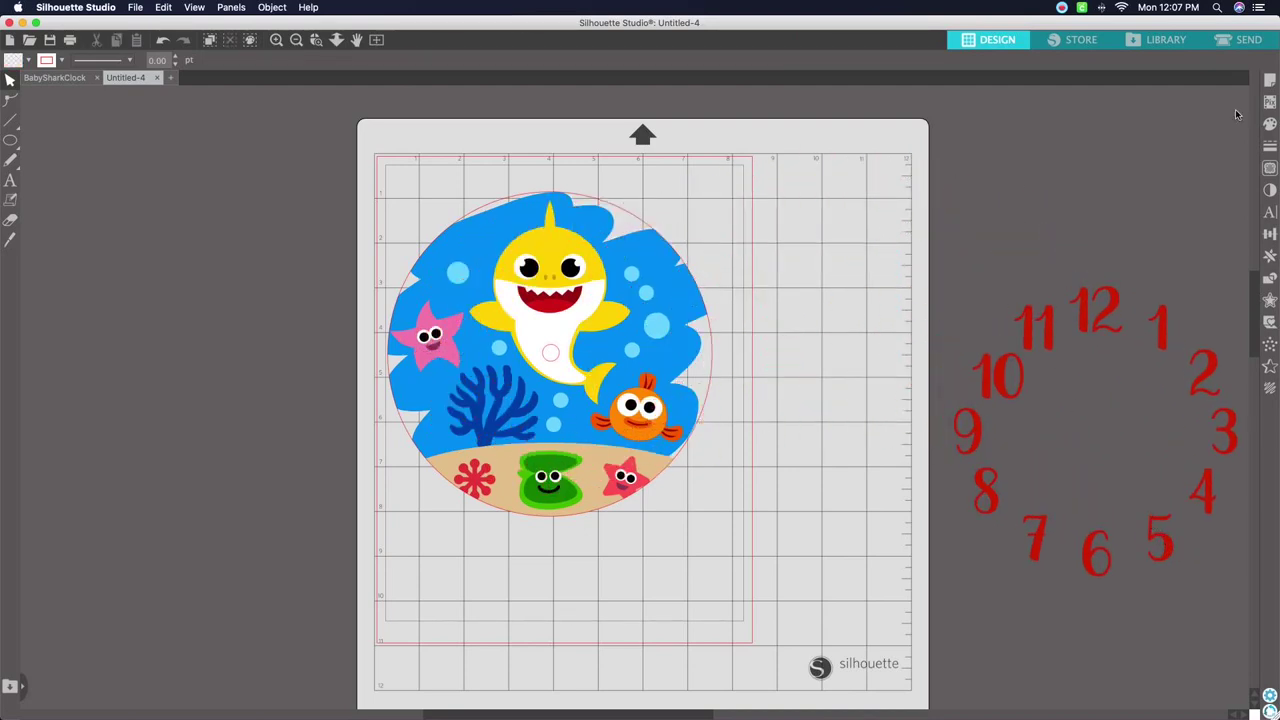
{"action": "left_click", "coordinate": [1227, 44]}
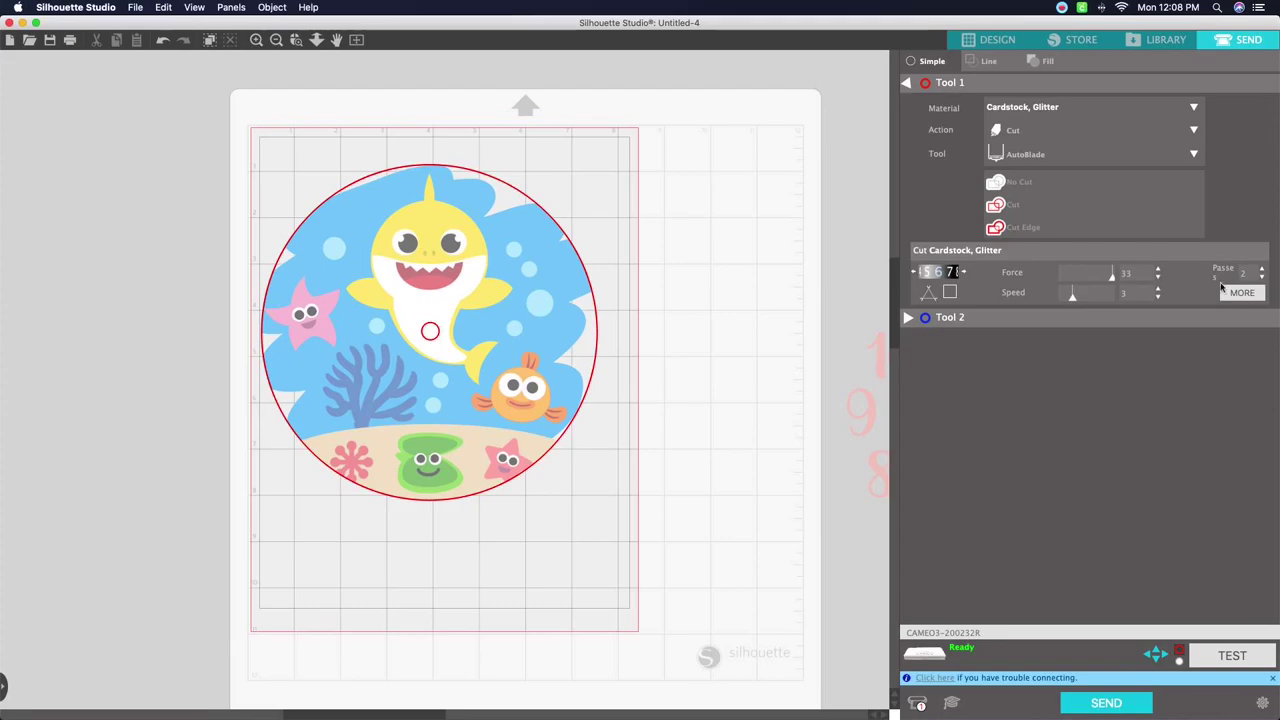
{"action": "left_click", "coordinate": [1062, 8]}
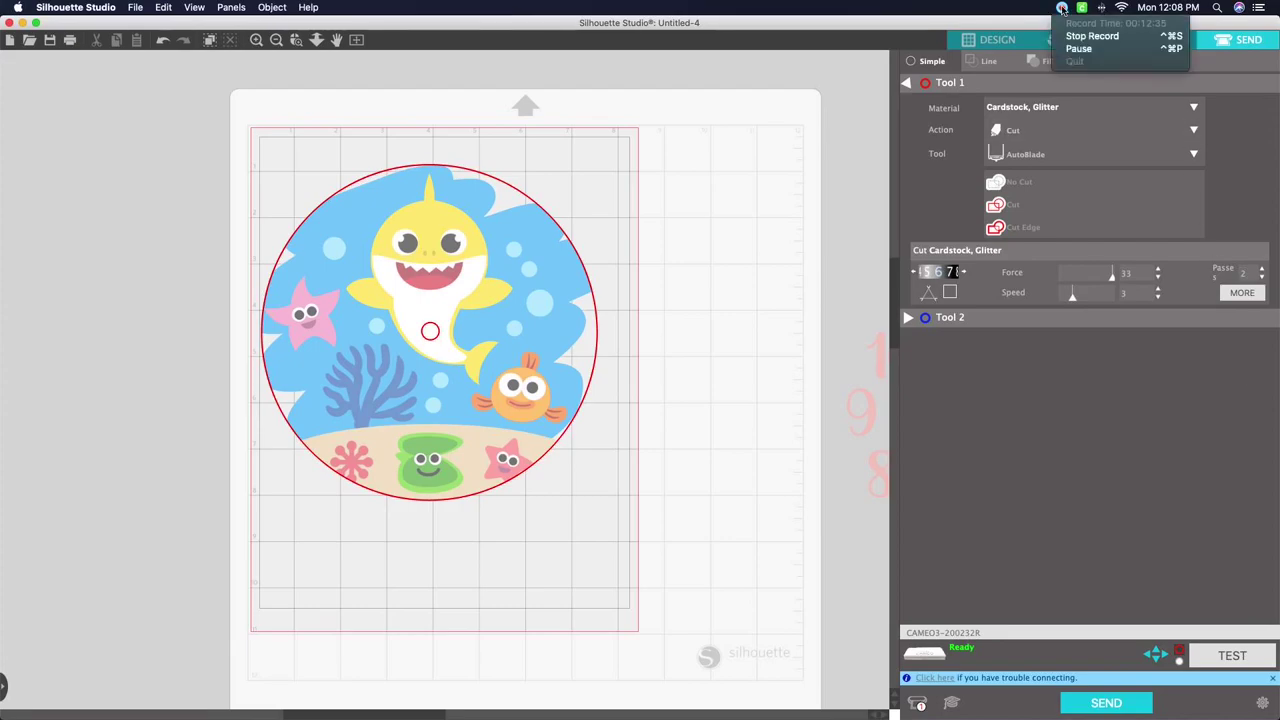